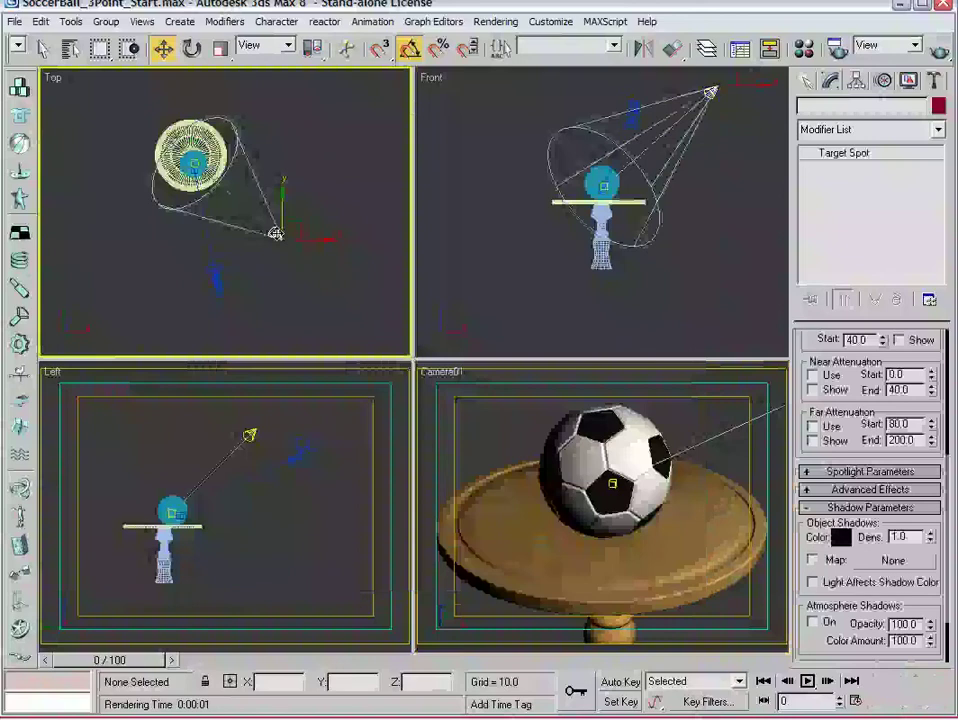
# - Render the camera view, then set Spot01's shadow map size to 1024 and sample range to 6.0
pyautogui.hotkey('shift', 'q')
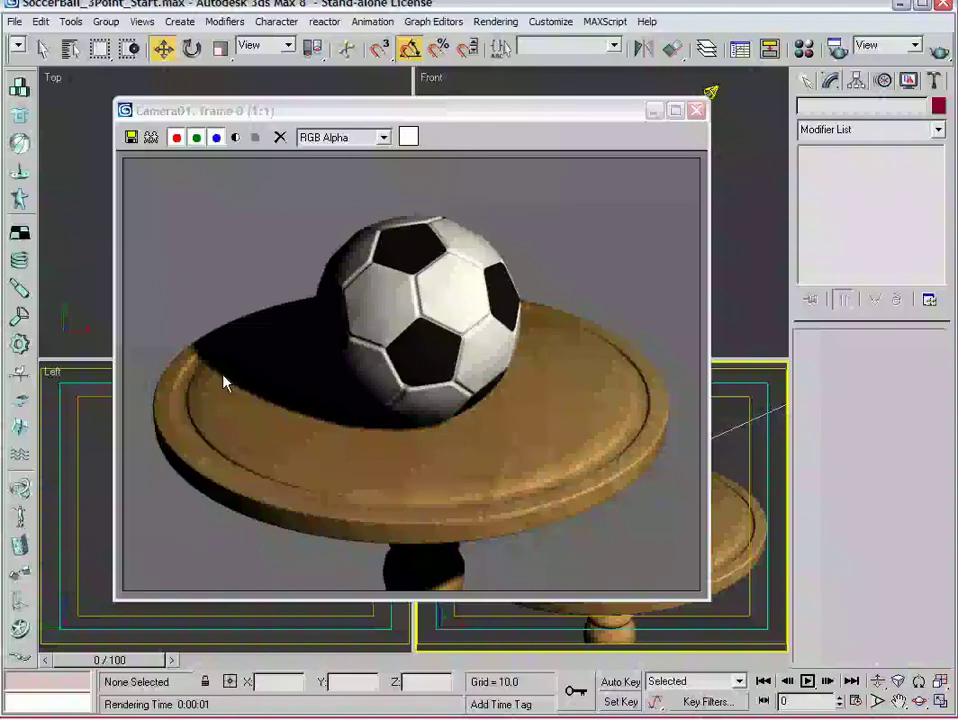
pyautogui.click(710, 92)
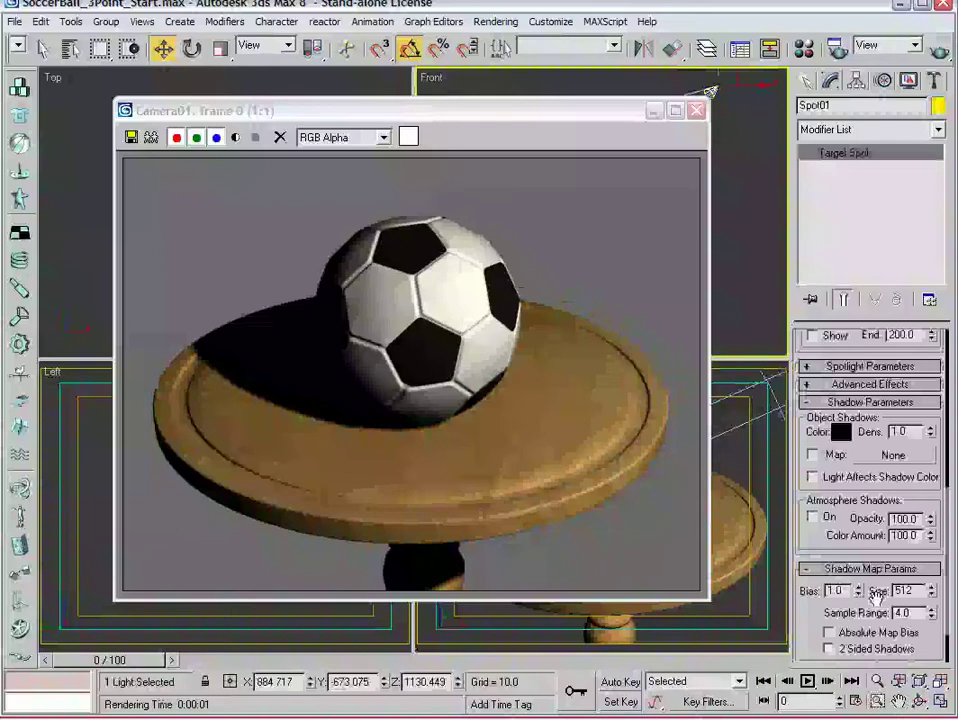
pyautogui.scroll(-1, 876, 594)
pyautogui.write('1')
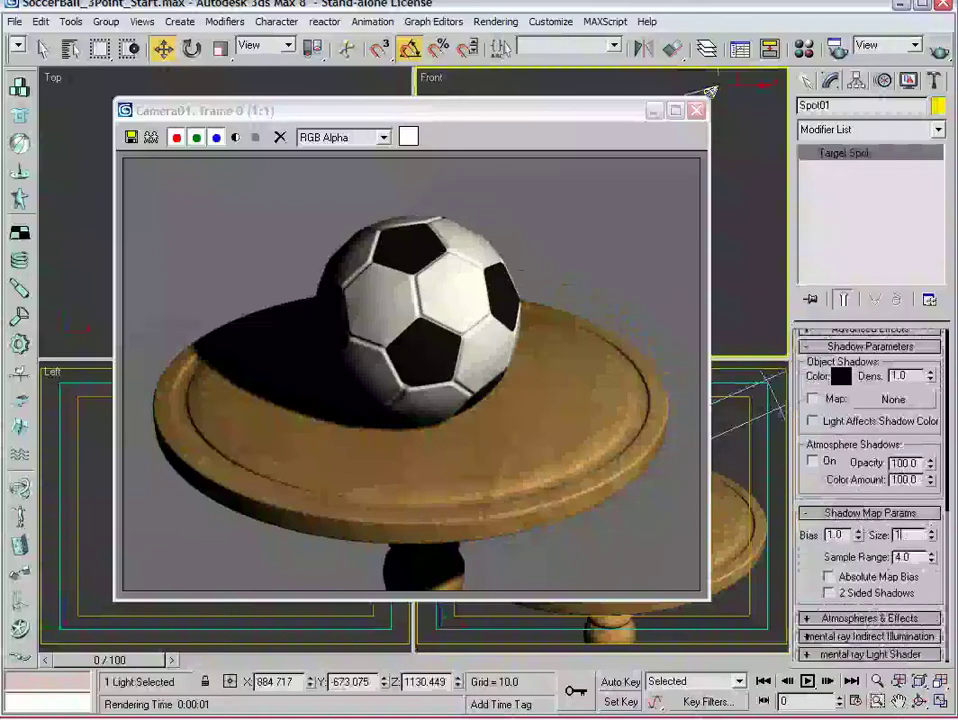
pyautogui.write('024')
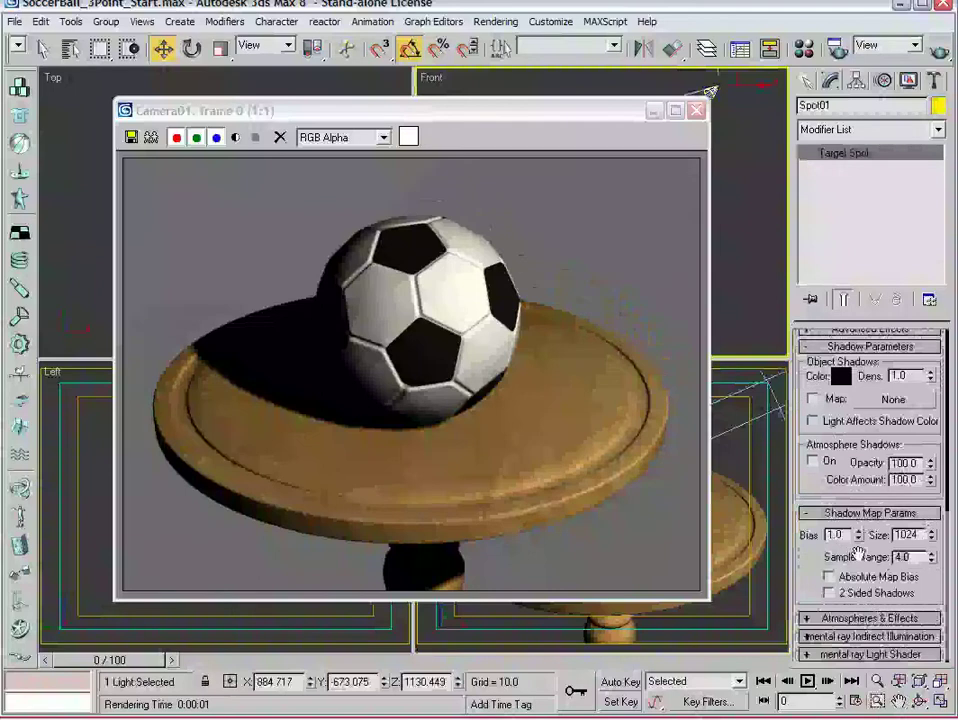
pyautogui.doubleClick(905, 557)
pyautogui.write('6')
pyautogui.press('Return')
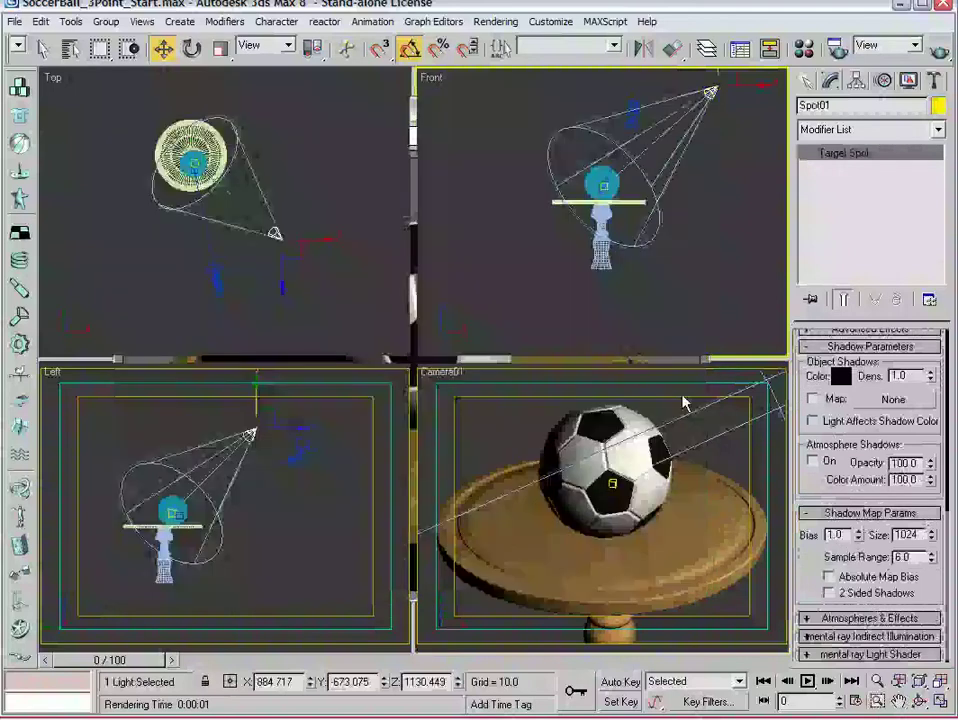
# - Re-render the camera view to check Spot01's 1024 / 6.0 shadow settings
pyautogui.hotkey('shift', 'q')
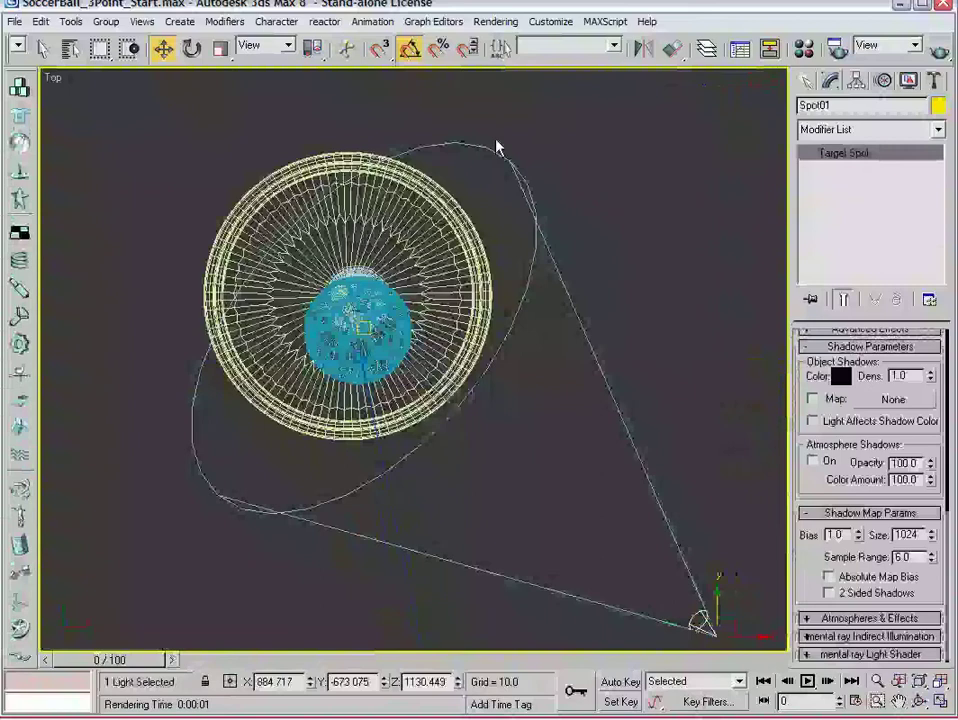
# - Shrink Spot01's hotspot to 14.5 and tighten its falloff to frame the ball
pyautogui.scroll(5, 812, 406)
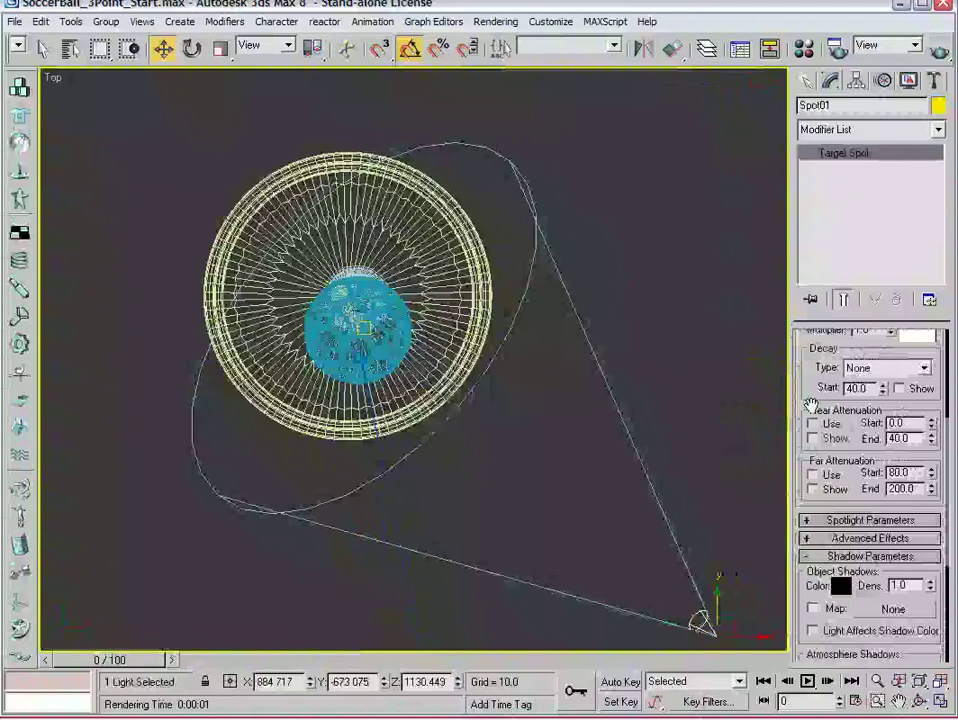
pyautogui.click(870, 520)
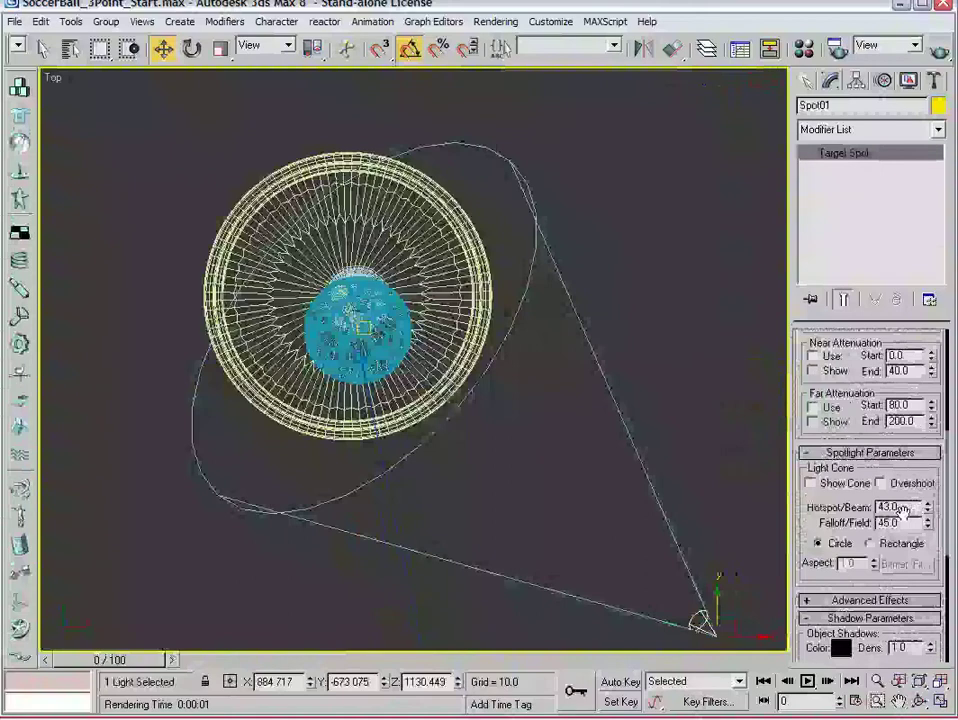
pyautogui.moveTo(903, 512); pyautogui.dragTo(893, 692)
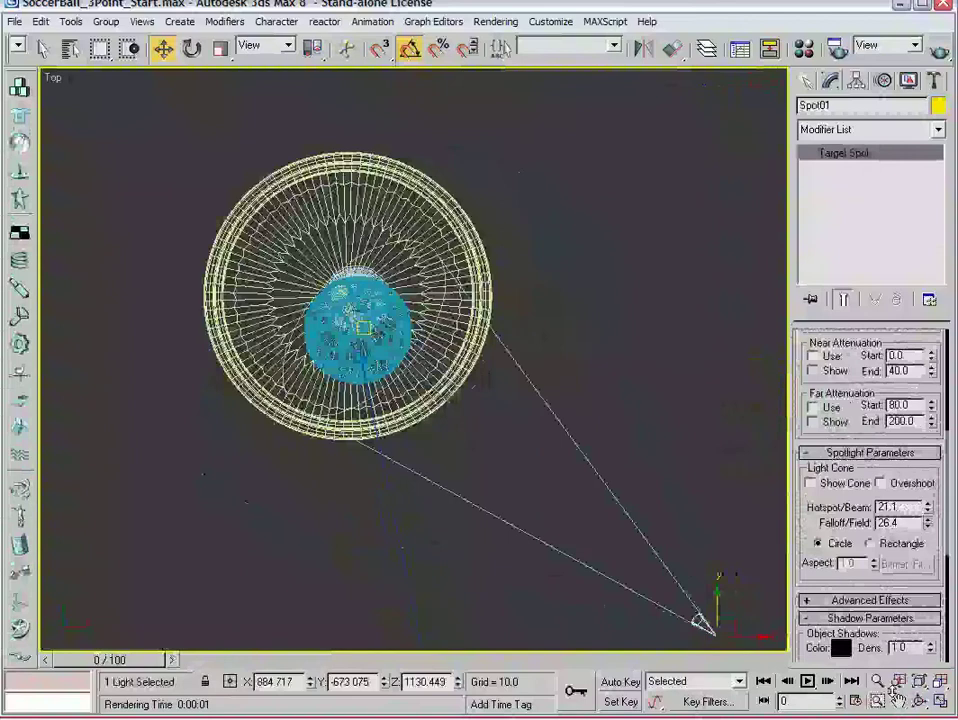
pyautogui.moveTo(928, 522); pyautogui.dragTo(927, 356)
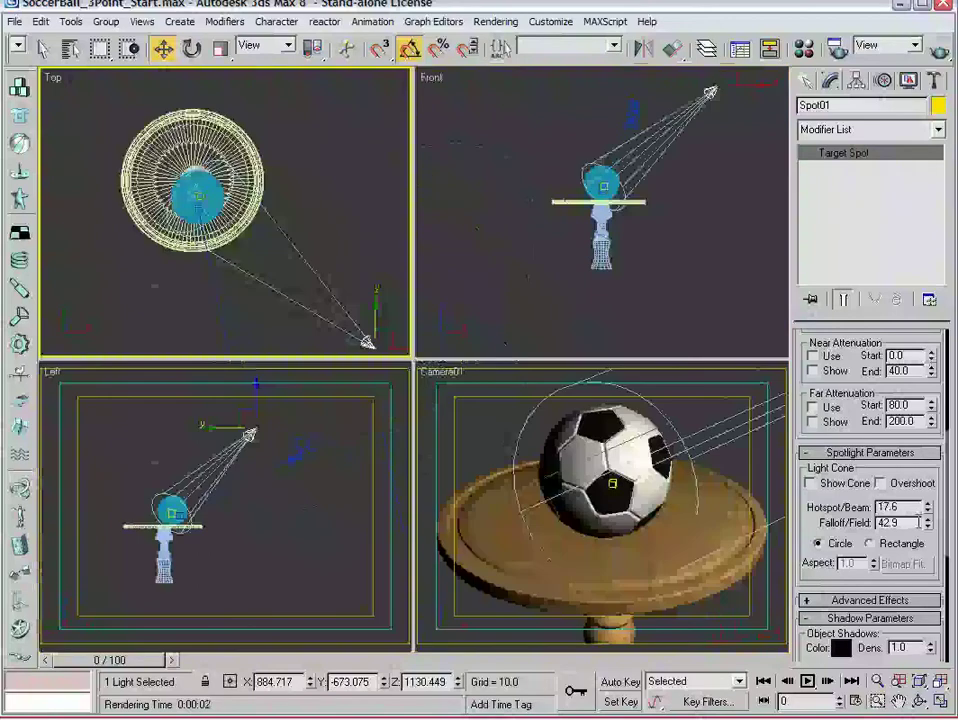
pyautogui.moveTo(927, 522); pyautogui.dragTo(927, 566)
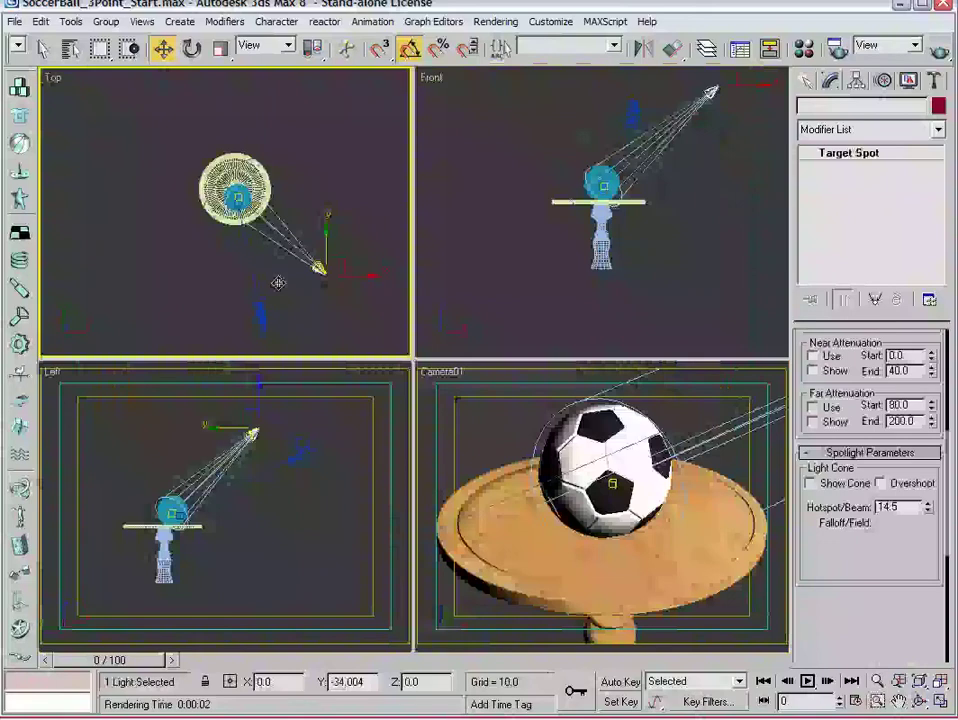
# - Clone Spot01 as Spot02 and place it on the ball's opposite side
pyautogui.keyDown('shift'); pyautogui.moveTo(278, 283); pyautogui.dragTo(184, 280); pyautogui.keyUp('shift')
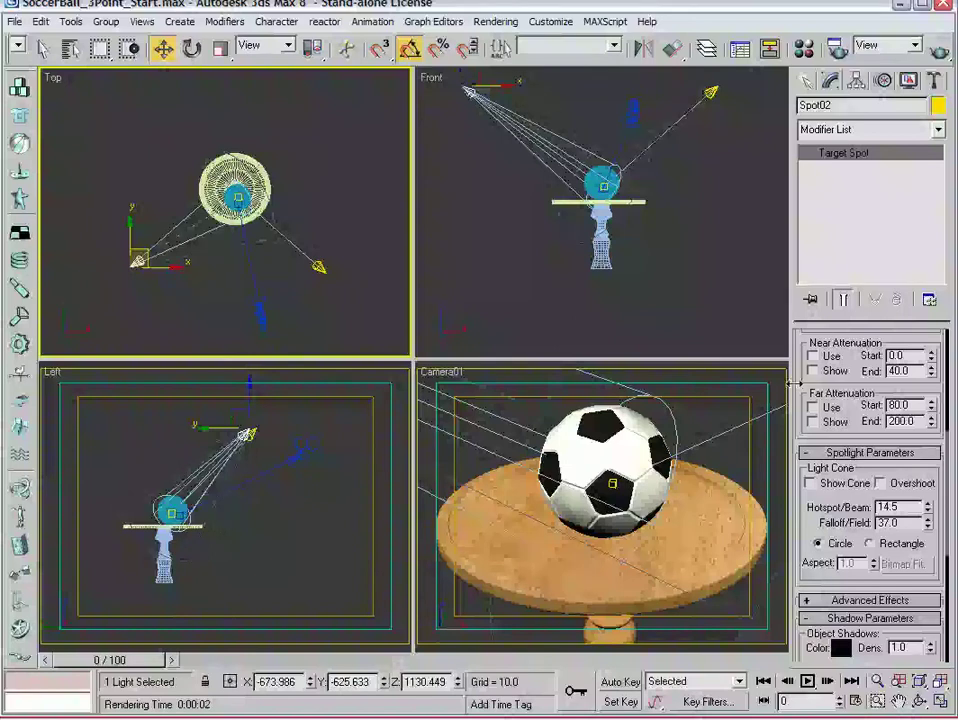
pyautogui.scroll(5, 868, 529)
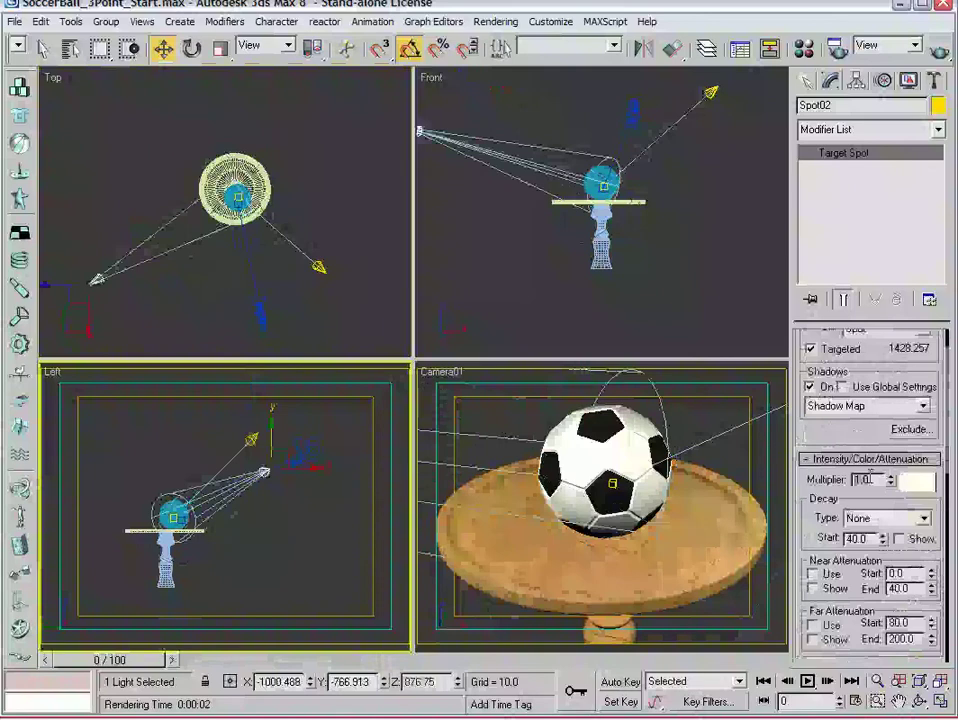
# - Set Spot02's multiplier to 0.3, render a check, then lower it to 0.2
pyautogui.press('BackSpace')
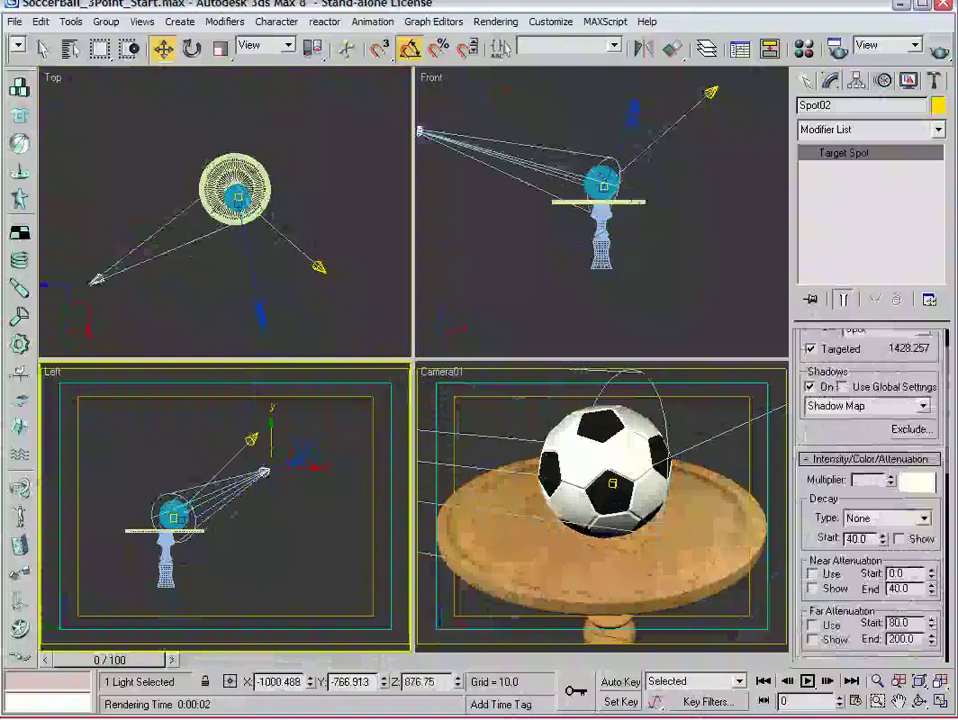
pyautogui.hotkey('alt', 'w')
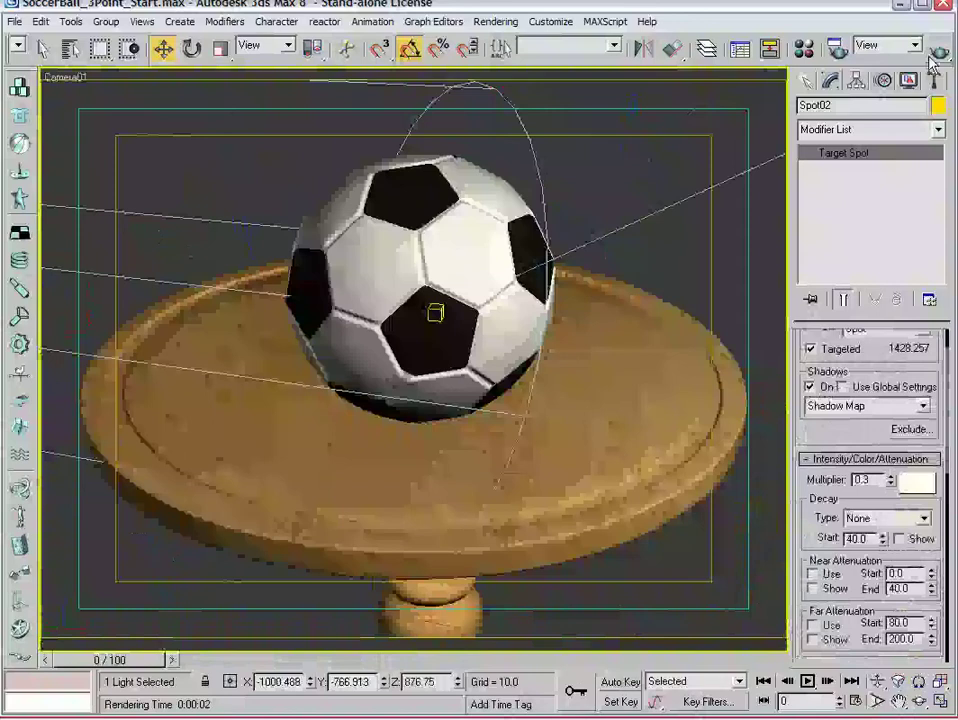
pyautogui.click(932, 56)
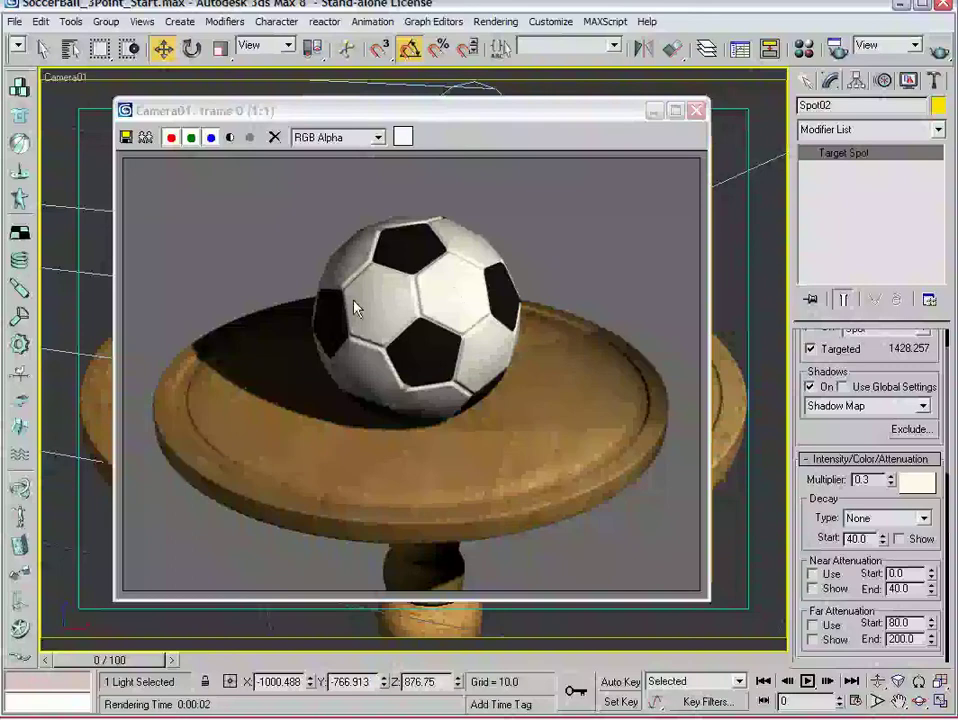
pyautogui.doubleClick(861, 480)
pyautogui.write('0.2')
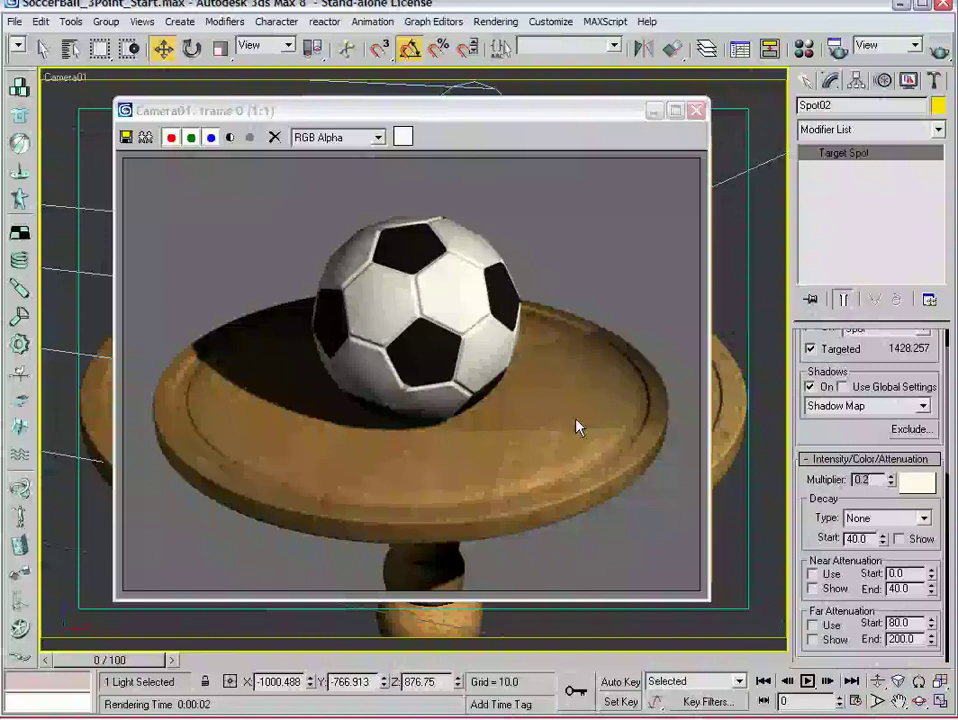
# - Turn off shadow casting for the fill light Spot02
pyautogui.click(652, 110)
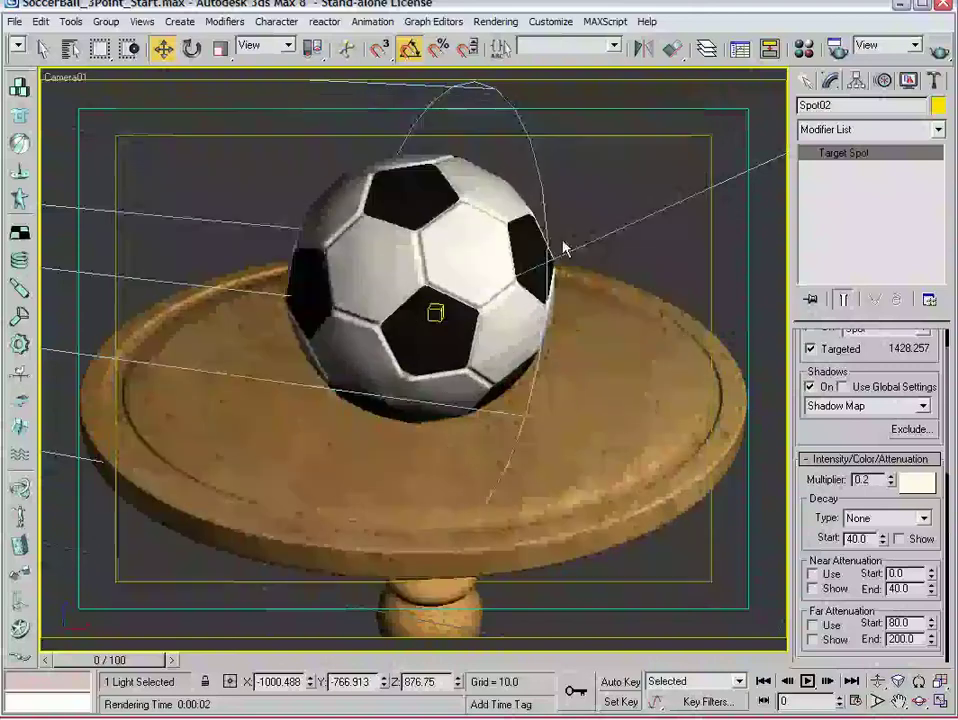
pyautogui.click(736, 573)
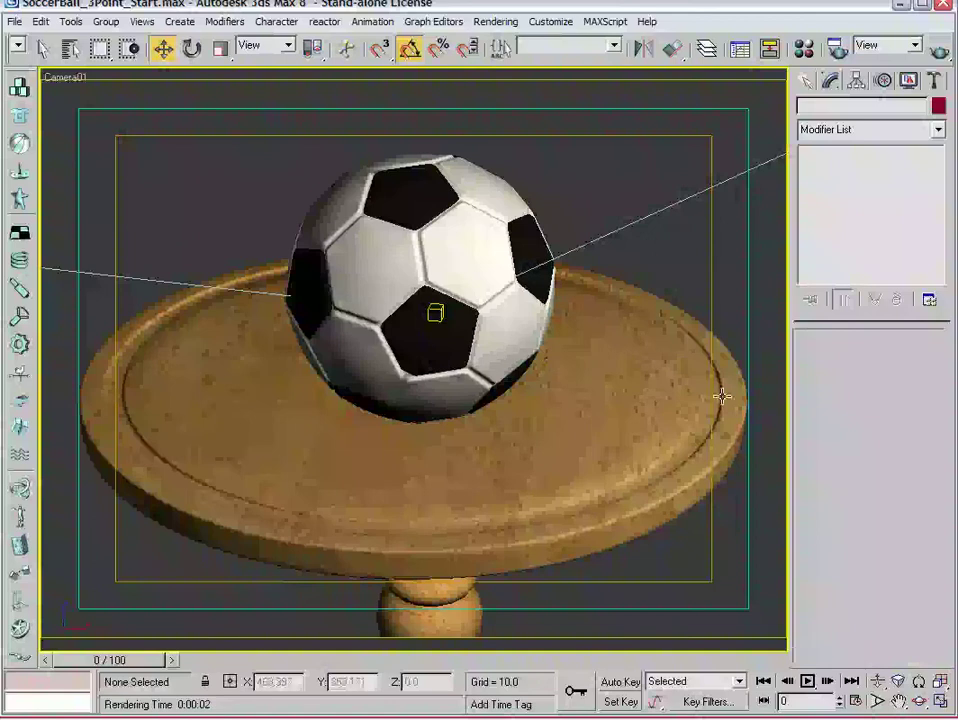
pyautogui.hotkey('alt', 'w')
pyautogui.click(98, 278)
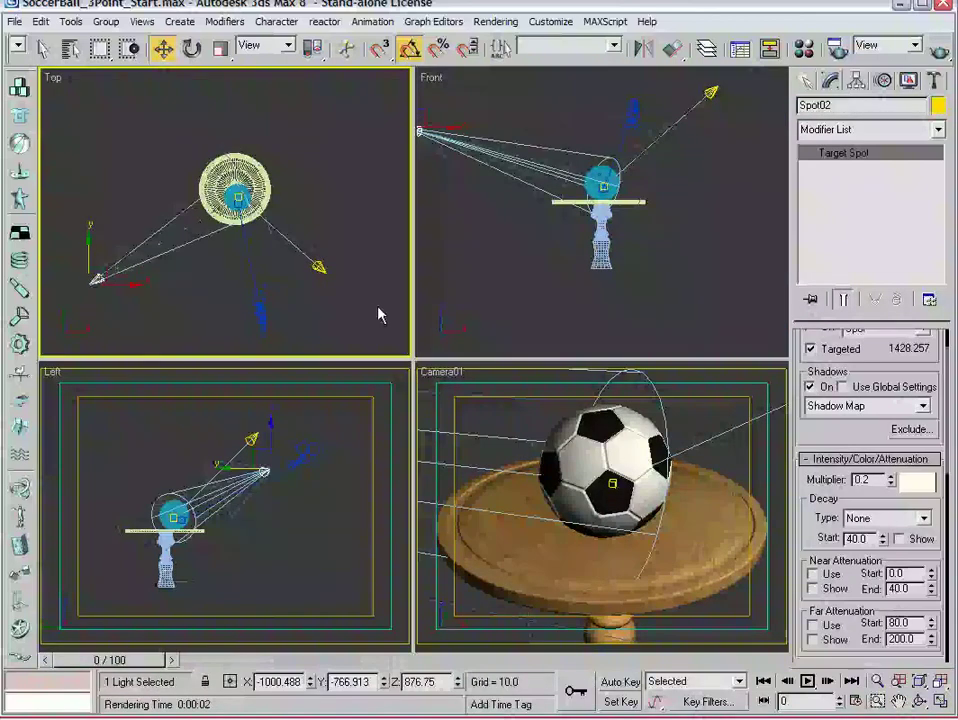
pyautogui.click(811, 387)
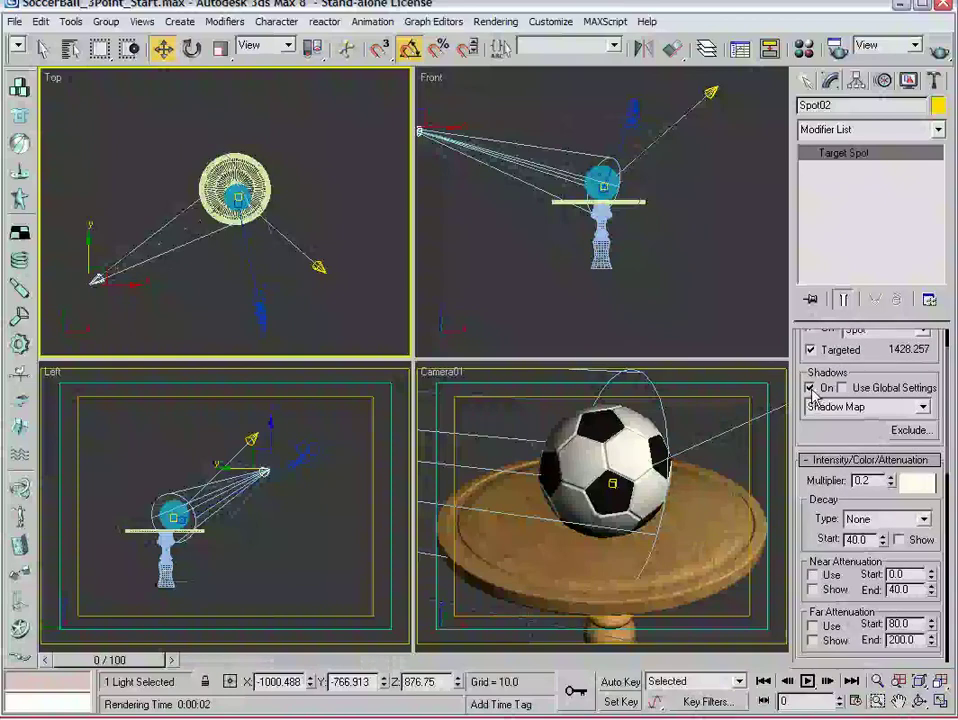
# - Render the maximized Camera01 view to check the lighting
pyautogui.click(765, 449)
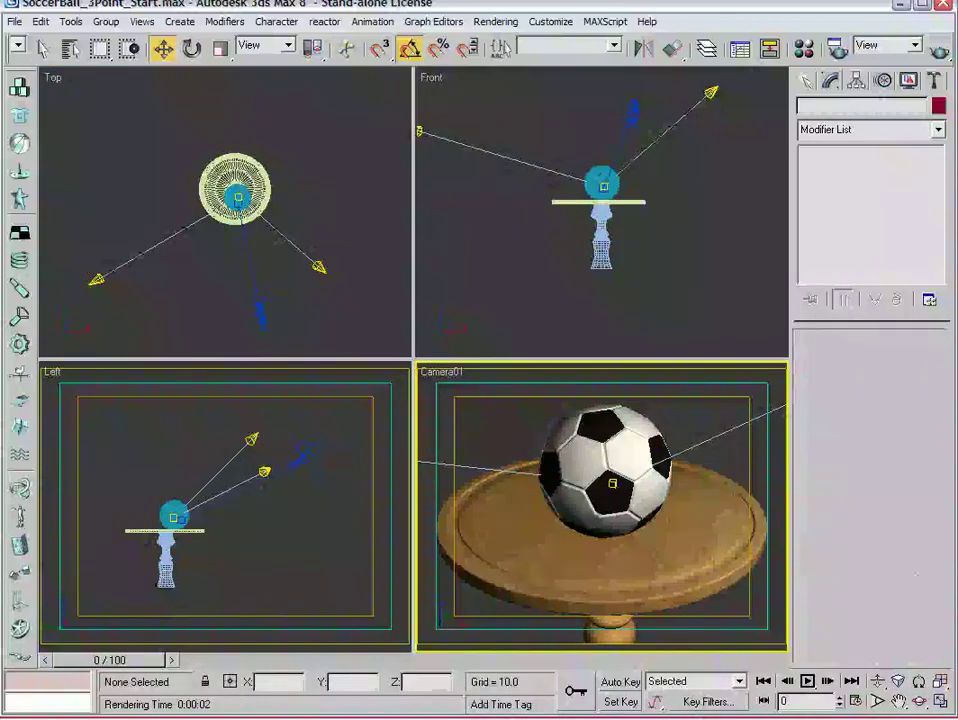
pyautogui.hotkey('alt', 'w')
pyautogui.click(940, 50)
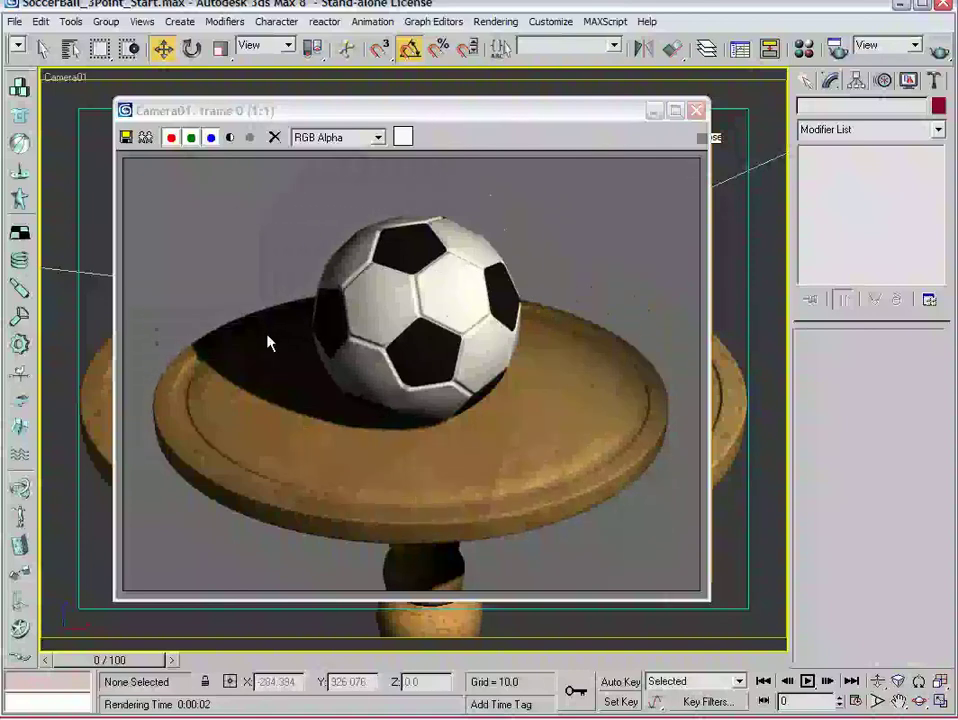
# - Tint Spot02's light colour a faint cool blue-white (242, 255, 255)
pyautogui.click(696, 110)
pyautogui.click(941, 702)
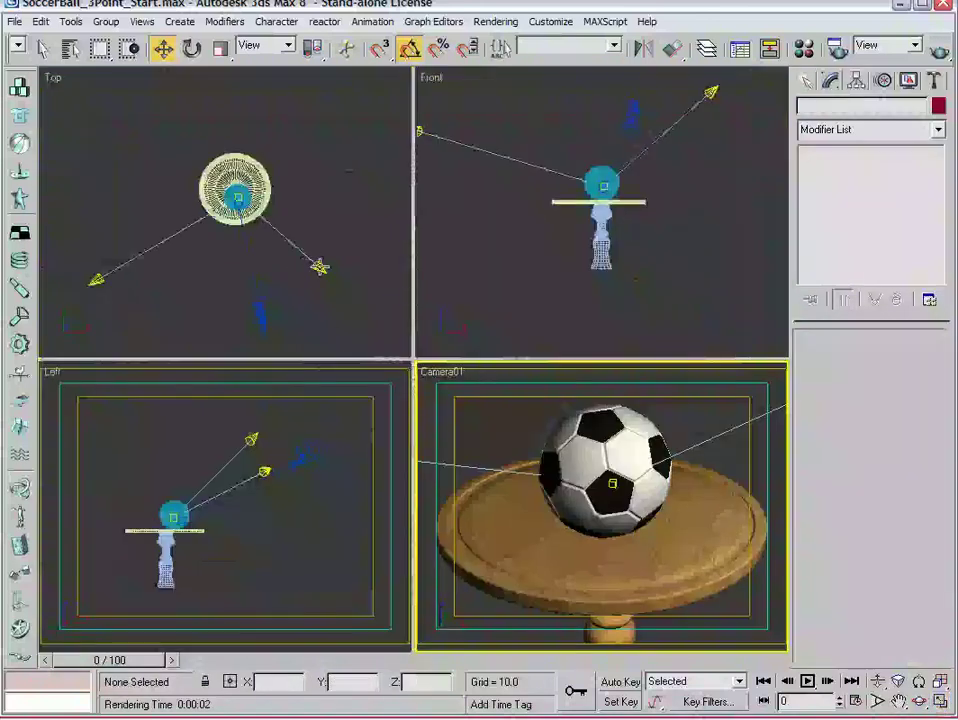
pyautogui.click(317, 267)
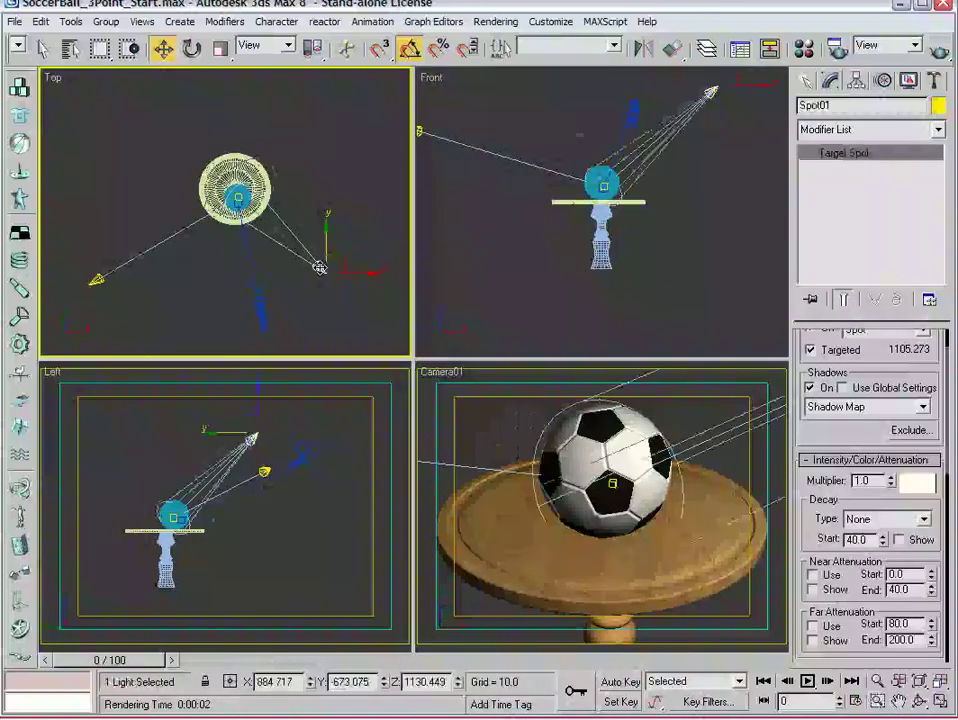
pyautogui.click(101, 281)
pyautogui.click(918, 482)
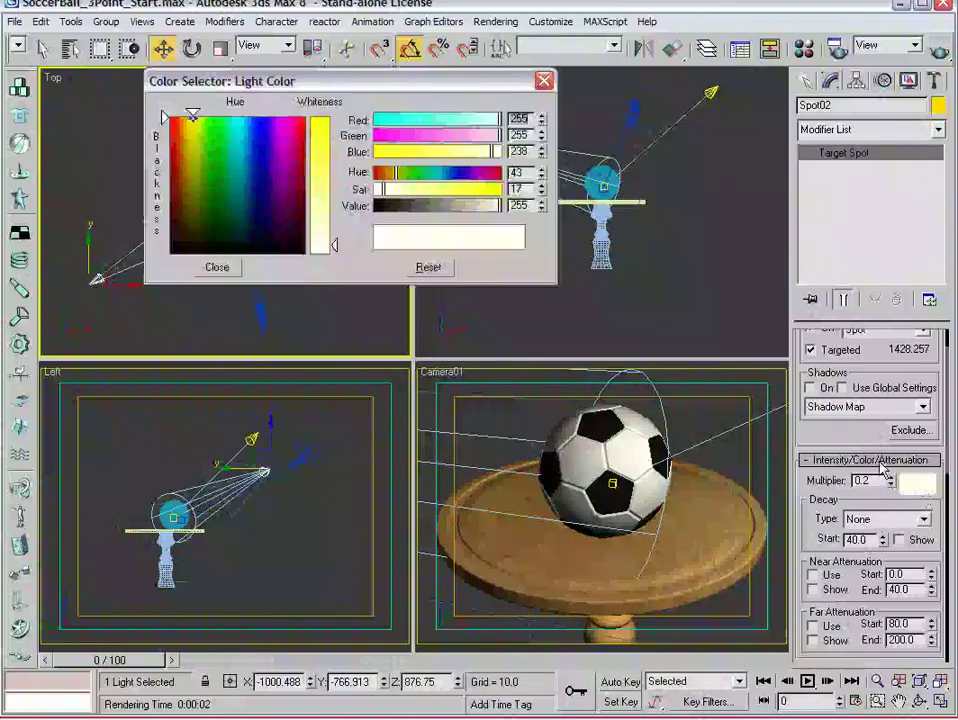
pyautogui.moveTo(493, 152); pyautogui.dragTo(497, 122)
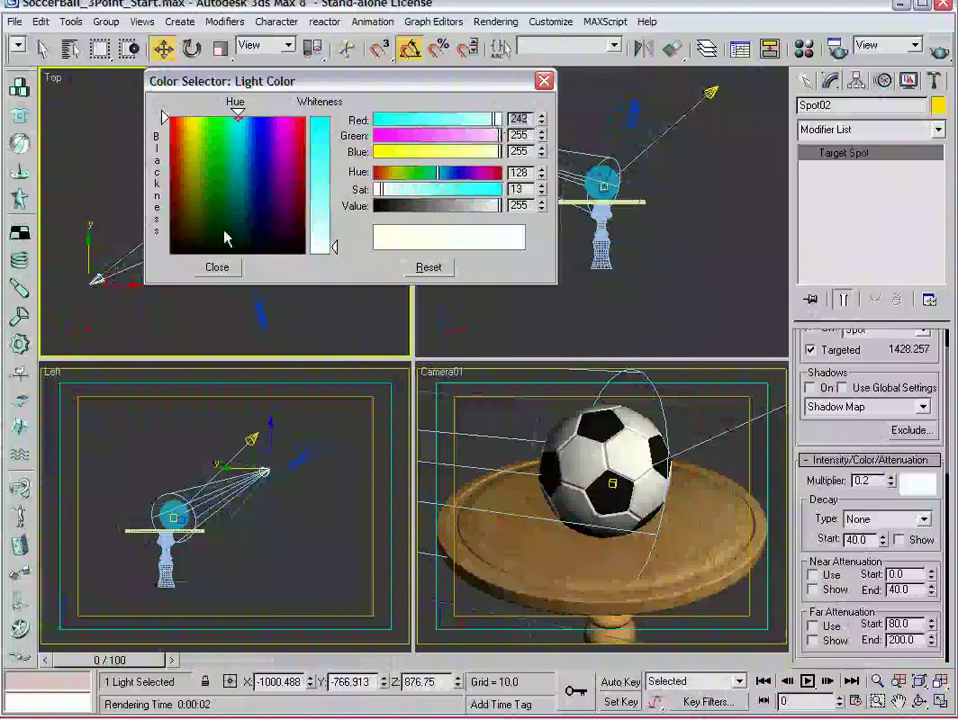
pyautogui.click(217, 267)
# - Render a test frame from the maximized Camera01 view and close it
pyautogui.rightClick(519, 422)
pyautogui.click(519, 422)
pyautogui.click(940, 700)
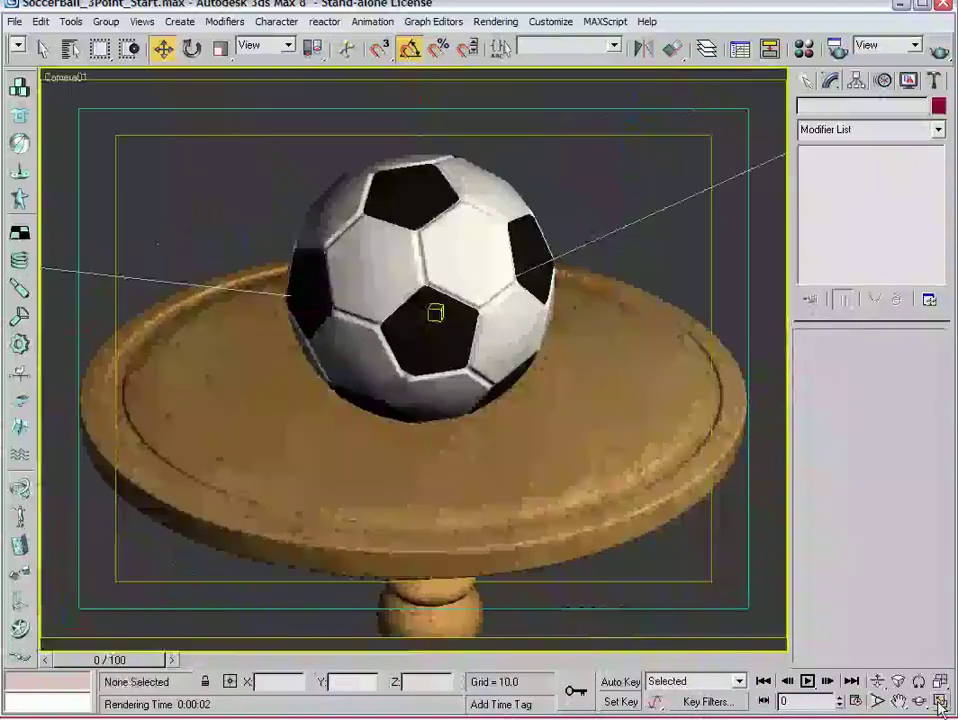
pyautogui.click(939, 50)
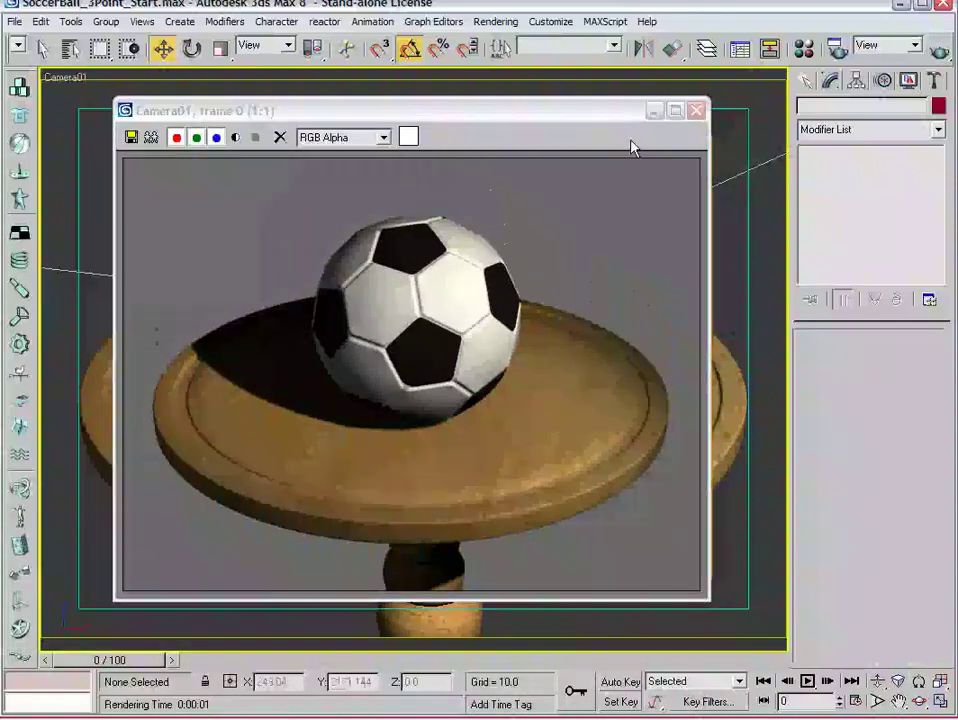
pyautogui.click(697, 111)
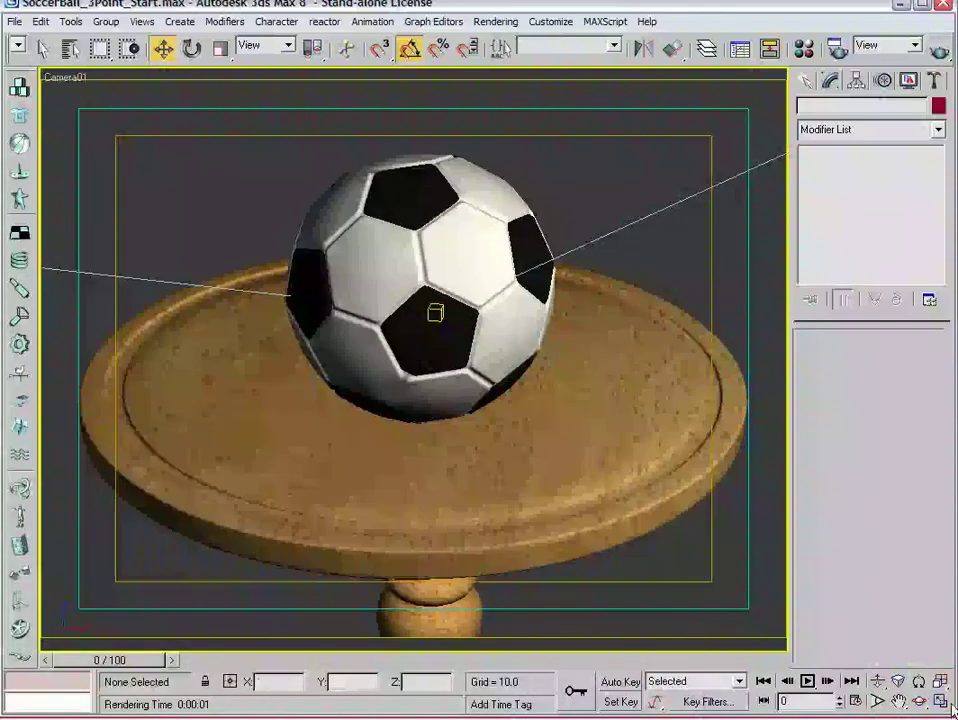
# - Give the fill light Spot02 a stronger cyan colour (111, 253, 255)
pyautogui.hotkey('alt', 'w')
pyautogui.click(96, 278)
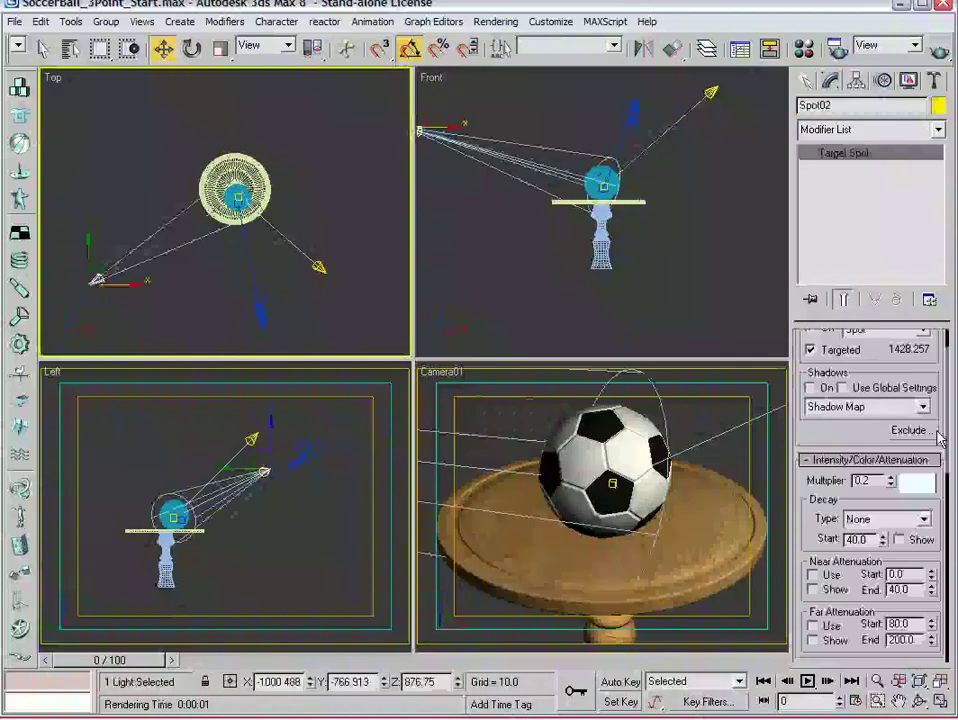
pyautogui.click(916, 482)
pyautogui.moveTo(318, 187); pyautogui.dragTo(318, 178)
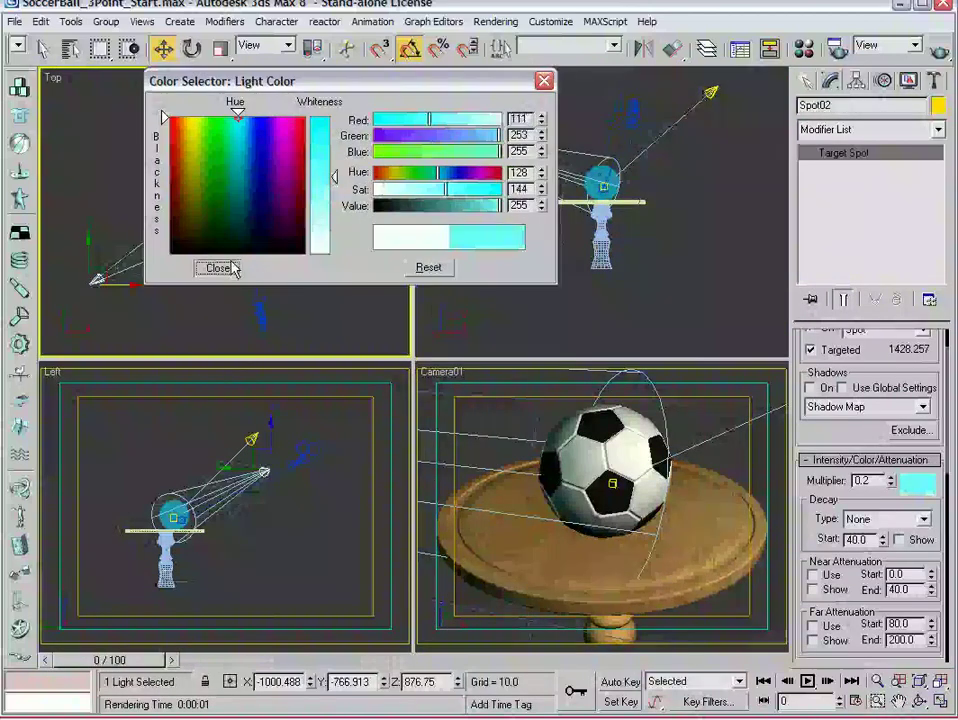
pyautogui.click(217, 267)
# - Give the key light Spot01 a strong yellow colour
pyautogui.click(324, 269)
pyautogui.click(916, 482)
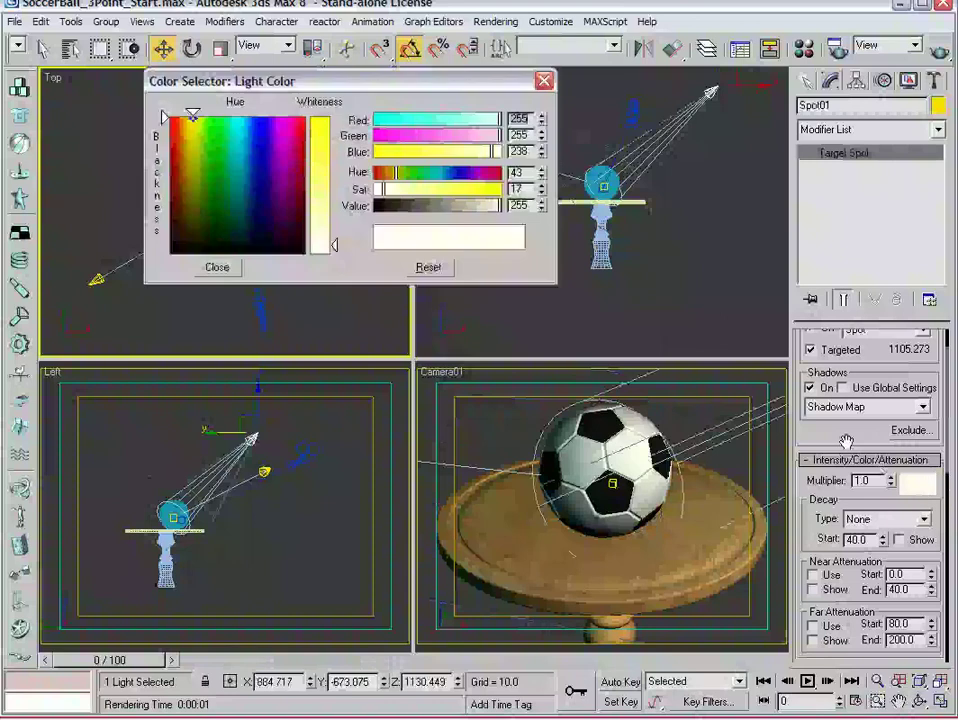
pyautogui.moveTo(320, 125); pyautogui.dragTo(330, 192)
pyautogui.click(217, 267)
# - Render a test frame from the maximized Camera01 view
pyautogui.click(520, 434)
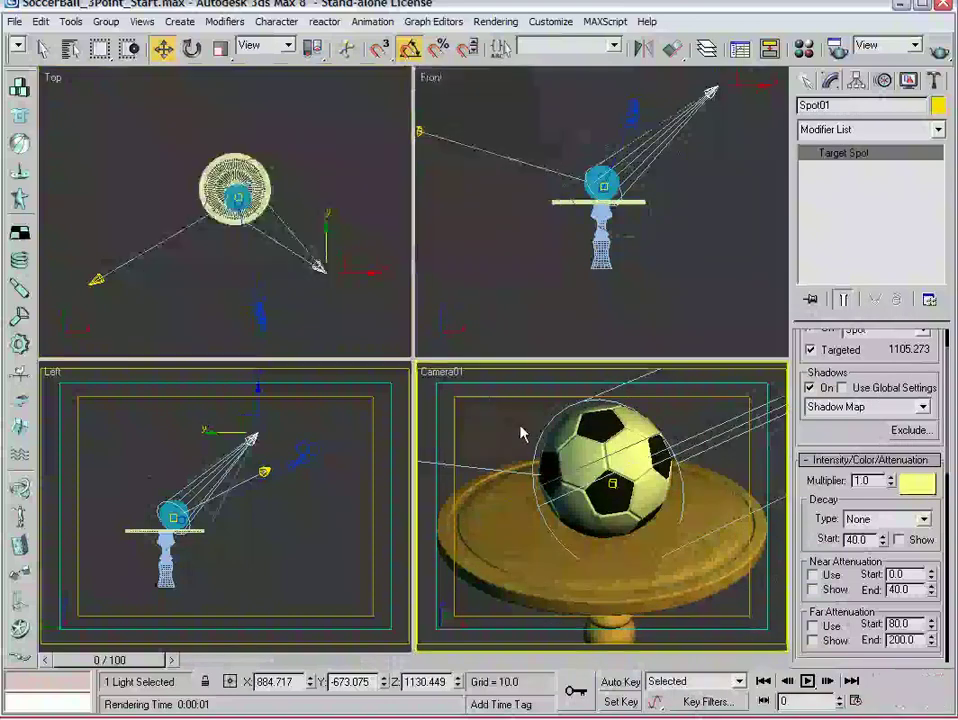
pyautogui.click(940, 701)
pyautogui.click(939, 48)
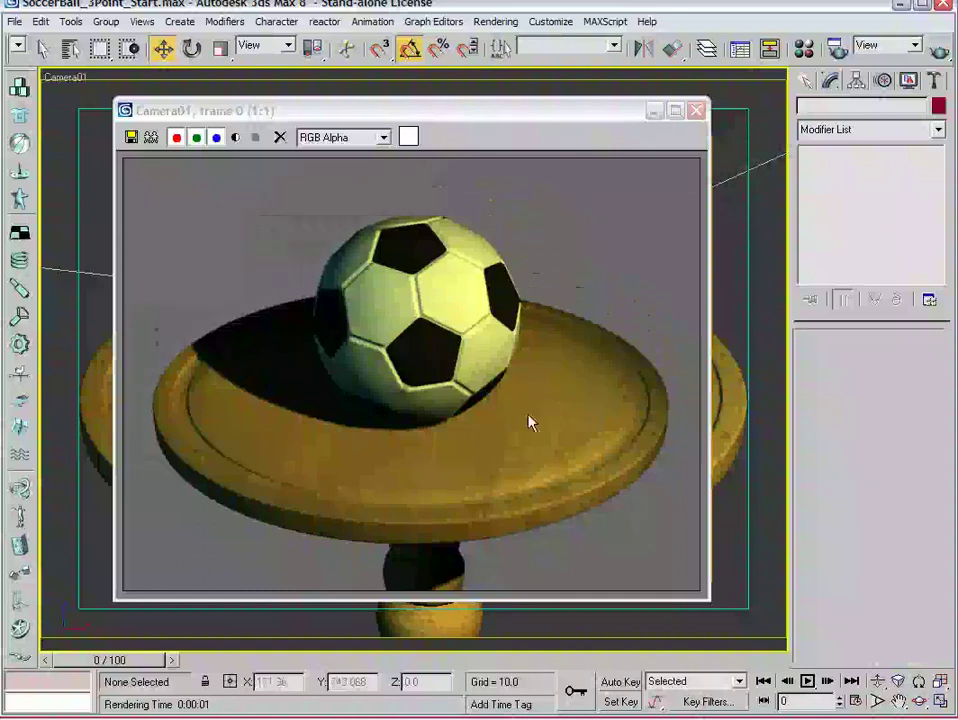
# - Lower the key light Spot01's saturation to a pale warm yellow
pyautogui.click(696, 110)
pyautogui.click(940, 703)
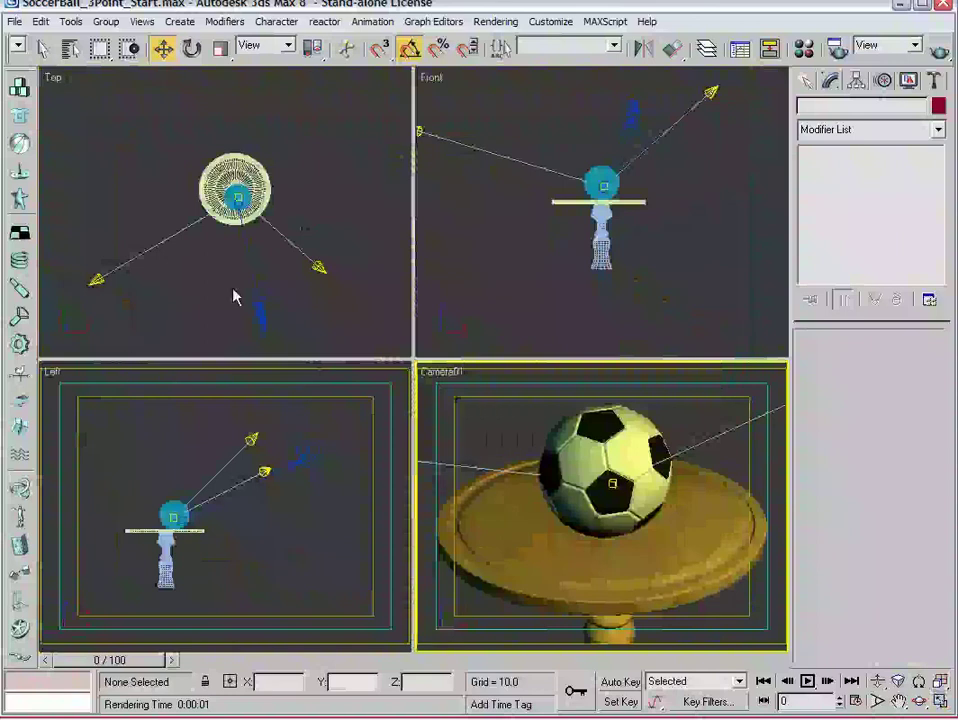
pyautogui.click(321, 269)
pyautogui.click(917, 482)
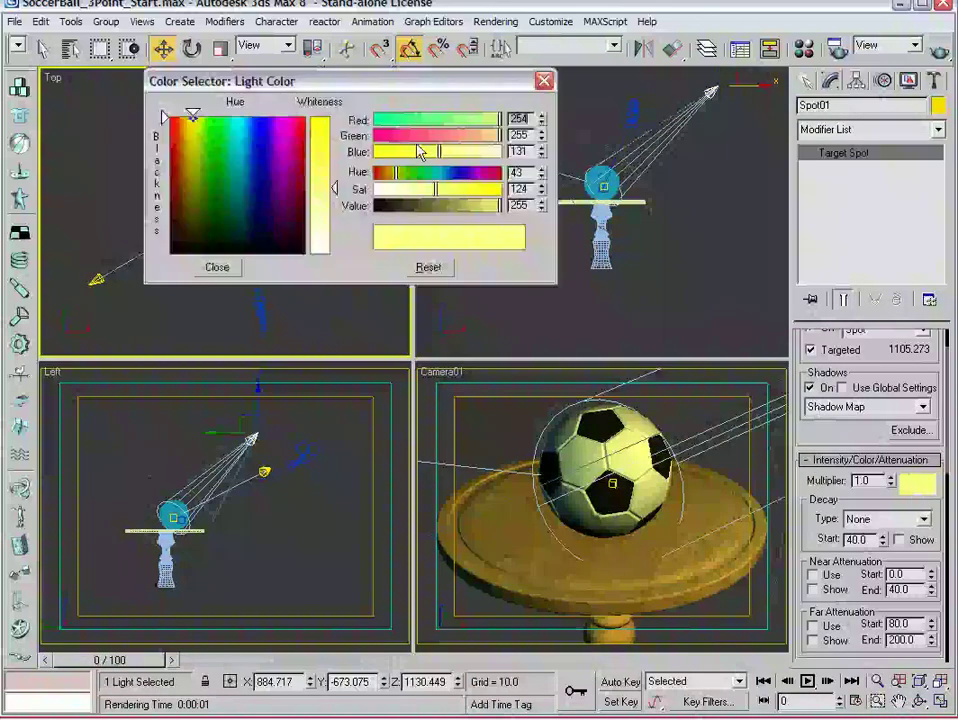
pyautogui.moveTo(334, 208); pyautogui.dragTo(334, 232)
pyautogui.click(217, 267)
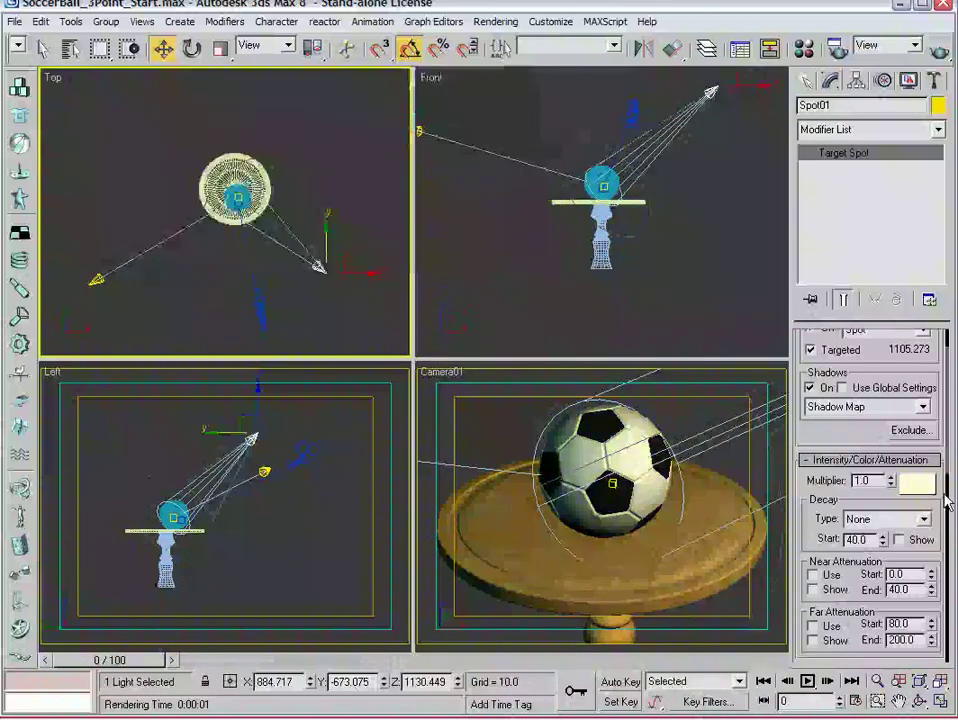
# - Lower the fill light Spot02's saturation to a pale cool cyan
pyautogui.click(93, 280)
pyautogui.click(917, 482)
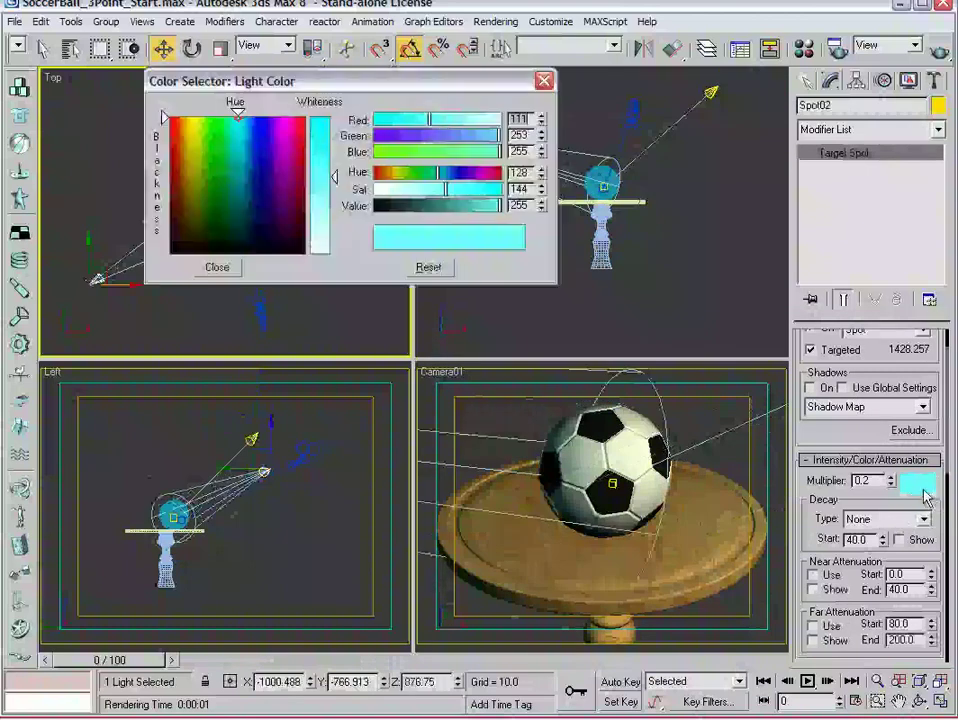
pyautogui.moveTo(325, 235); pyautogui.dragTo(330, 230)
pyautogui.click(217, 267)
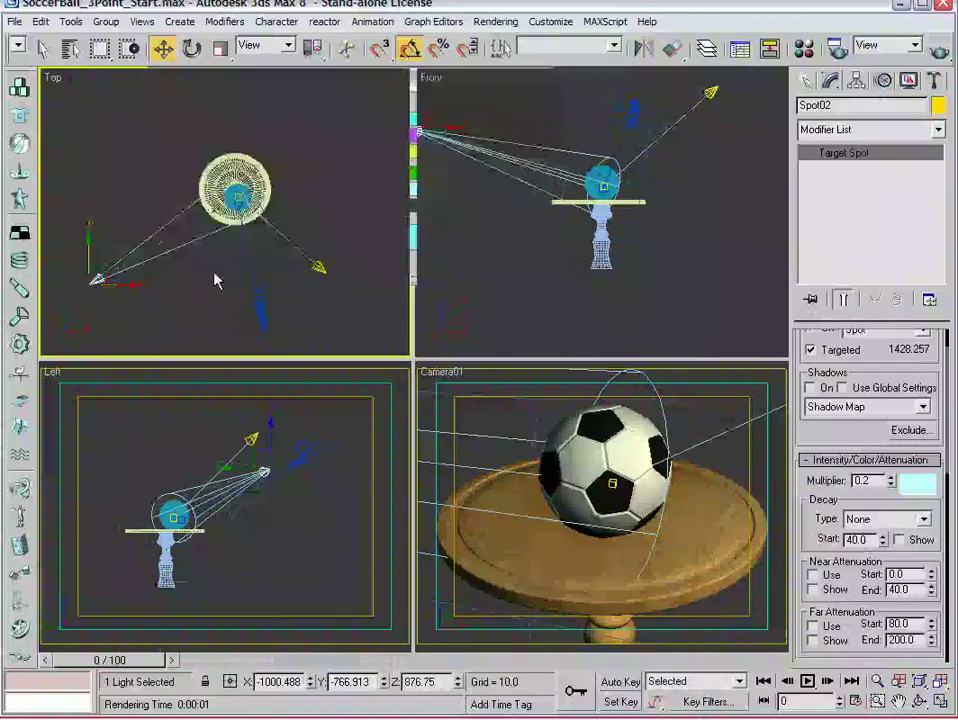
# - Render a test frame from the maximized Camera01 view
pyautogui.click(502, 419)
pyautogui.click(940, 700)
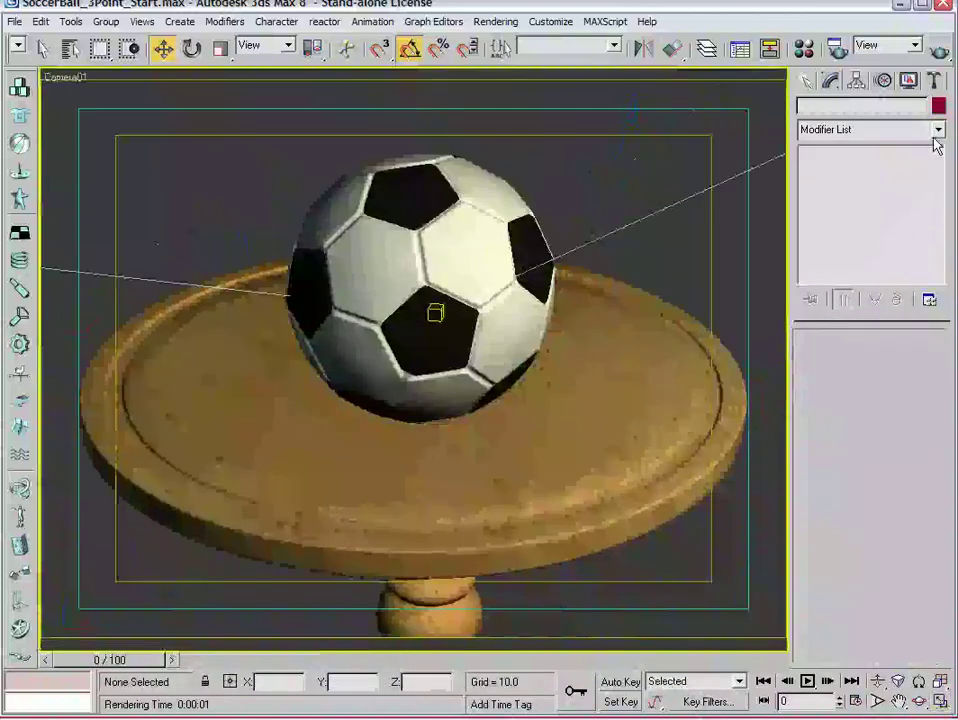
pyautogui.click(937, 52)
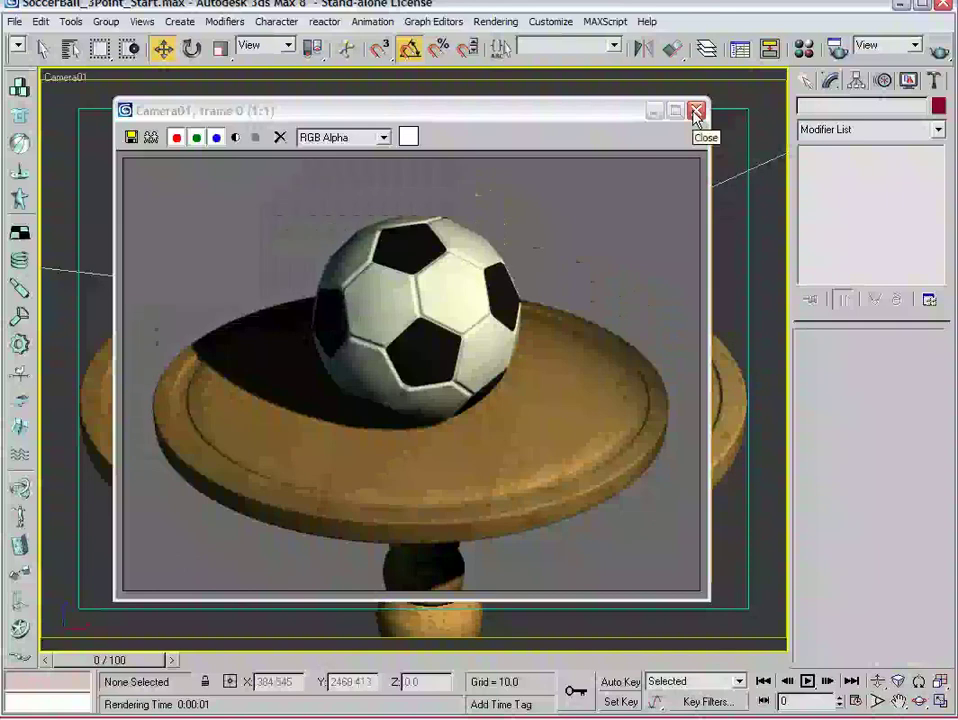
# - Close the Camera01 frame window after reviewing the pale key-and-fill render
pyautogui.click(697, 111)
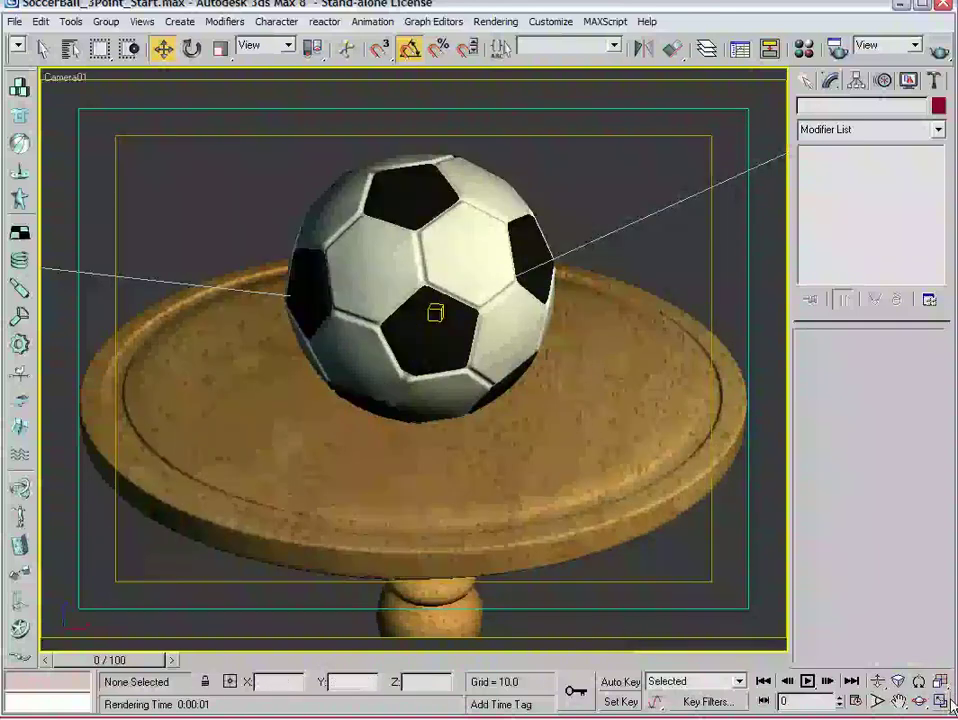
# - Back in the four-view layout, set the Spot02 fill and Spot01 key light multipliers to 0
pyautogui.hotkey('alt', 'w')
pyautogui.click(97, 281)
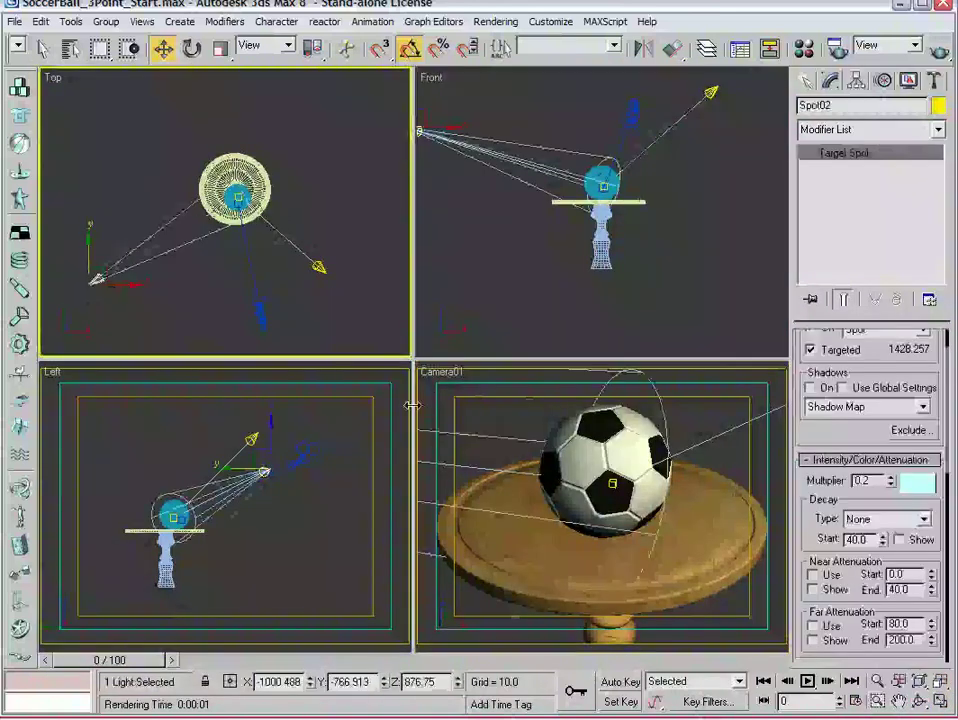
pyautogui.click(318, 268)
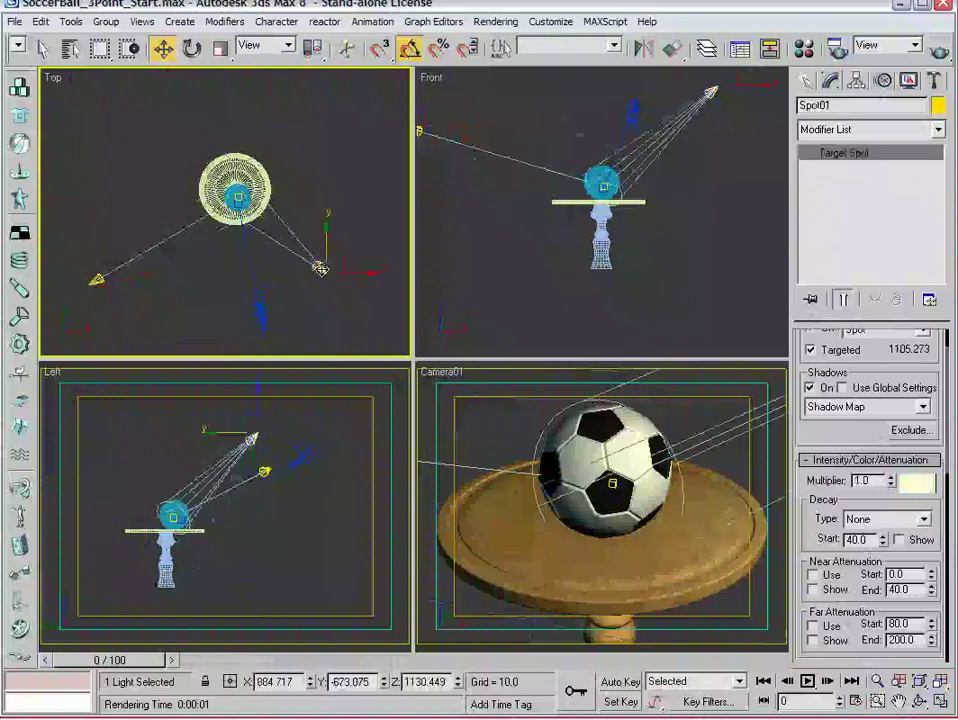
pyautogui.click(91, 280)
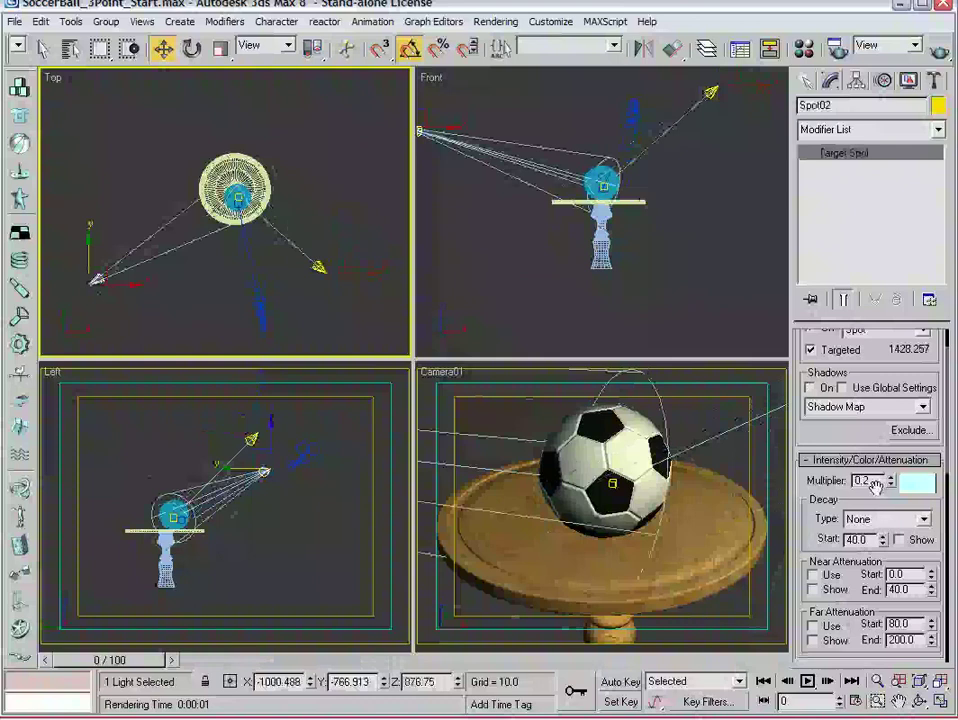
pyautogui.press('Return')
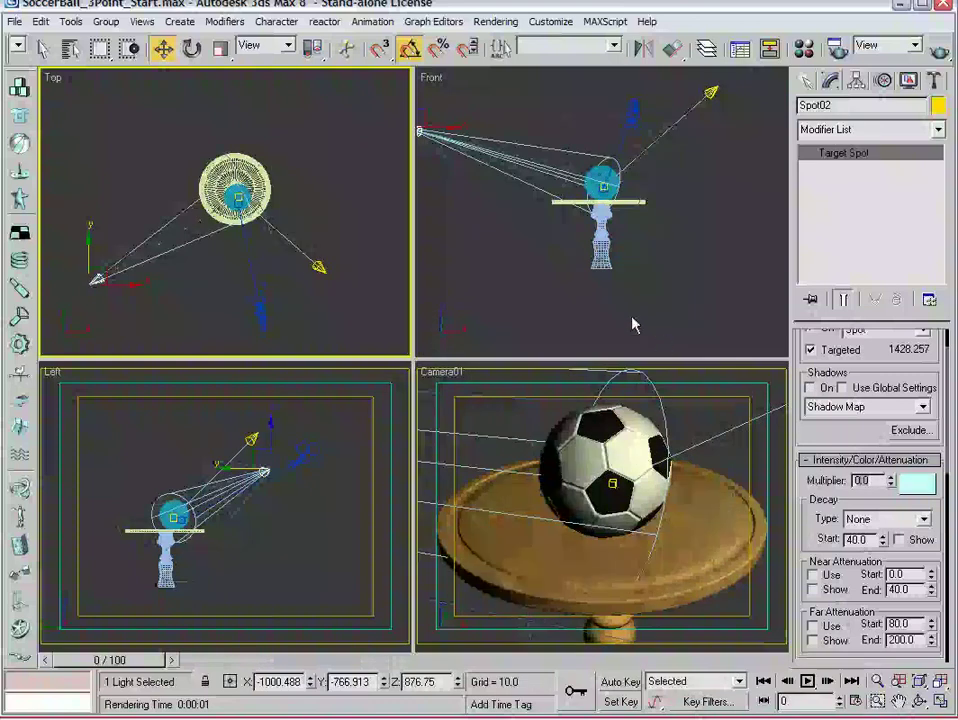
pyautogui.click(318, 268)
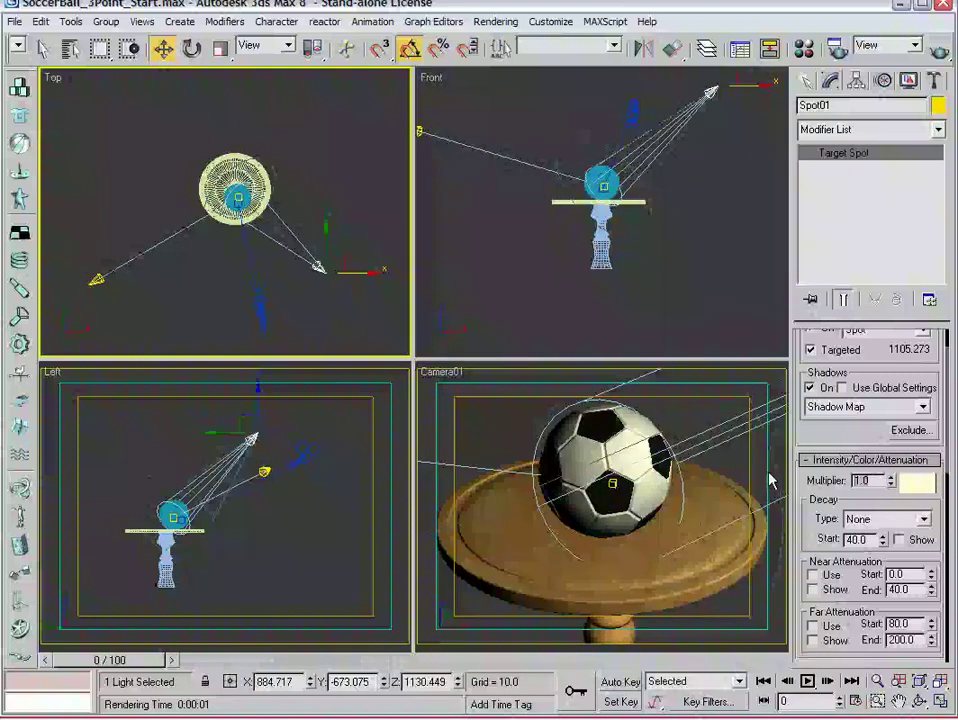
pyautogui.write('0')
pyautogui.press('Return')
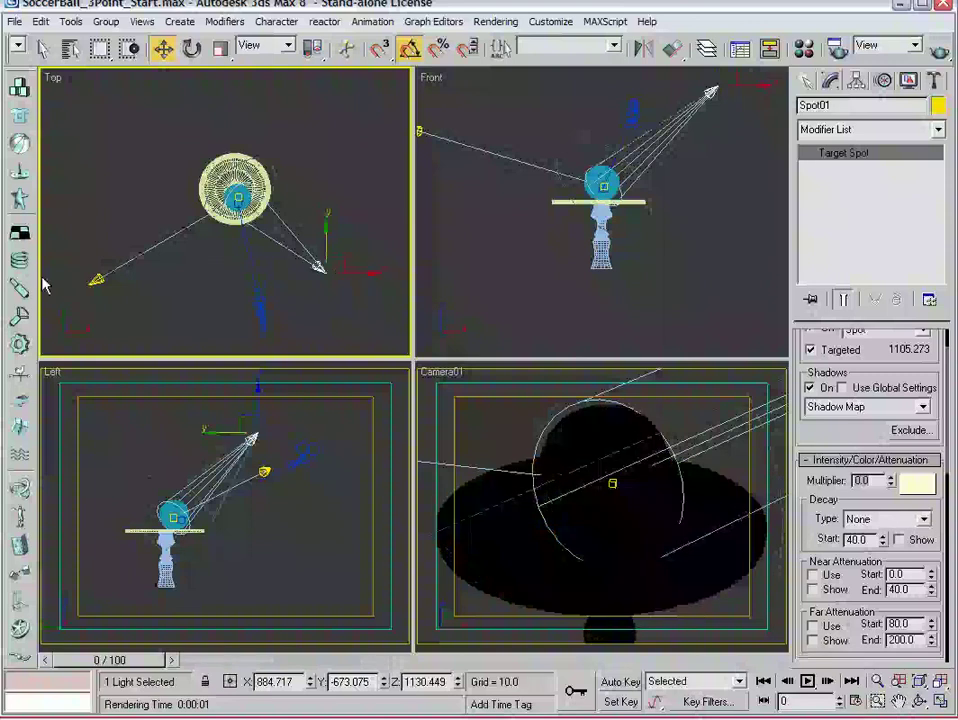